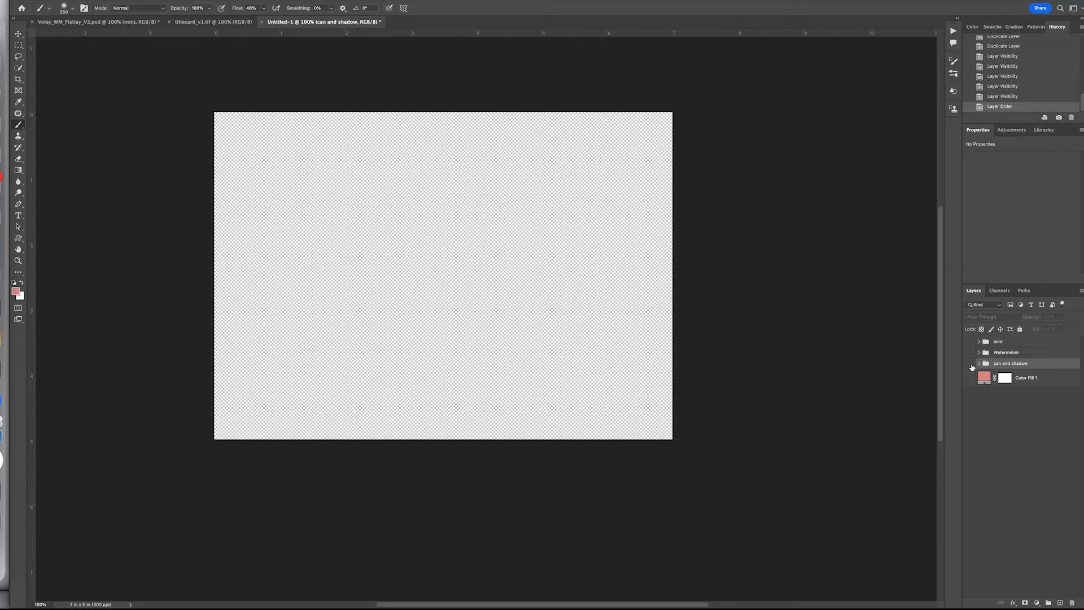
# Make the "can and shadow" group visible and bring the can into close view
pyautogui.click(969, 363)
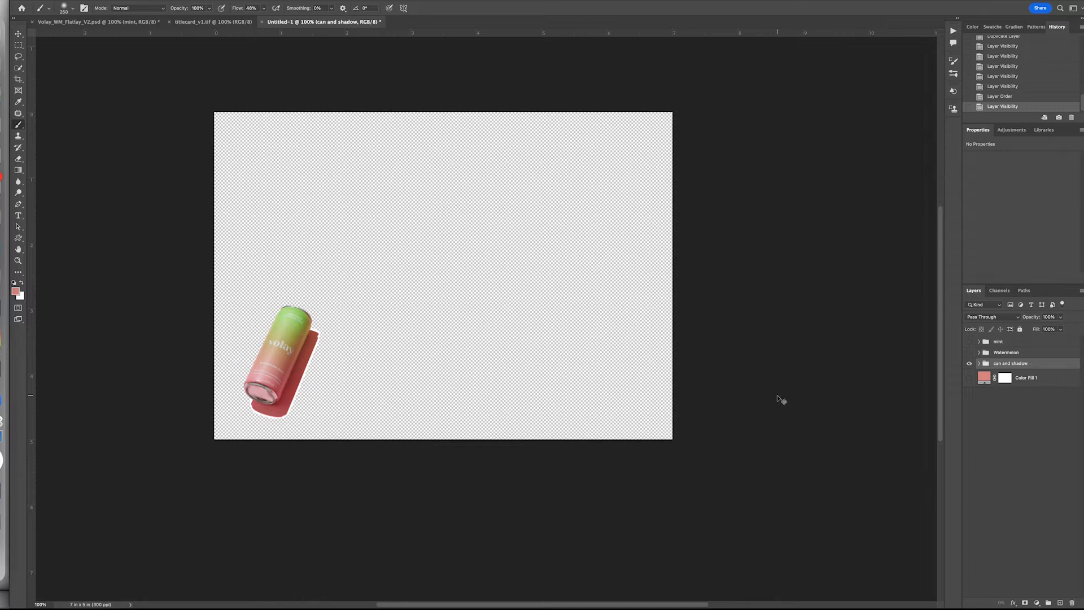
pyautogui.press('super+equal')
pyautogui.press('super+equal')
pyautogui.press('super+equal')
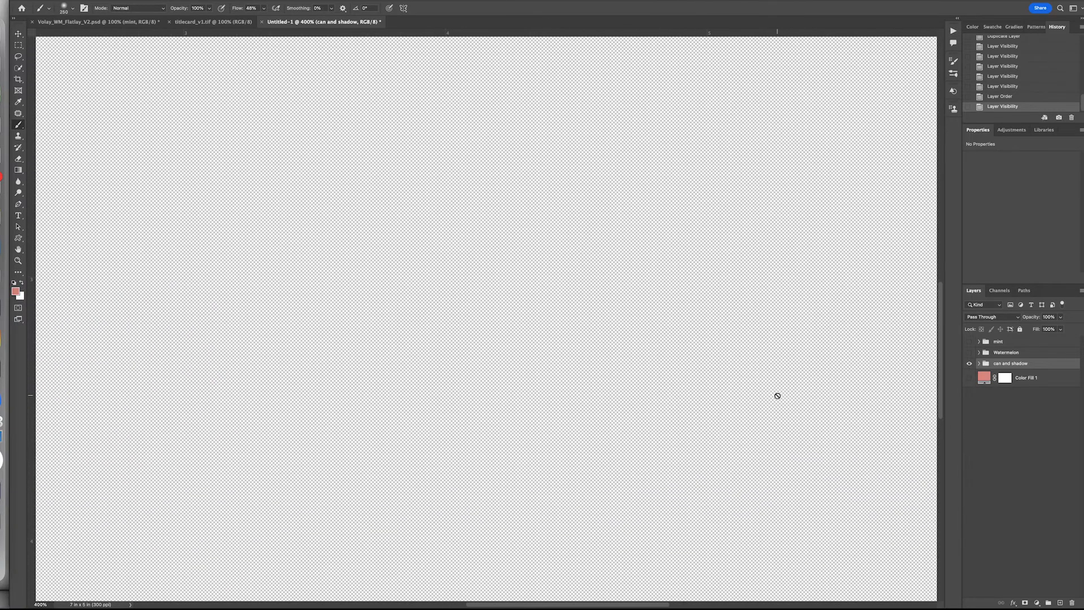
pyautogui.moveTo(370, 379); pyautogui.dragTo(760, 288)
pyautogui.moveTo(308, 360); pyautogui.dragTo(496, 355)
# Trace part of the can's upper left side and top rim with the Pen tool, and delete that path
pyautogui.press('p')
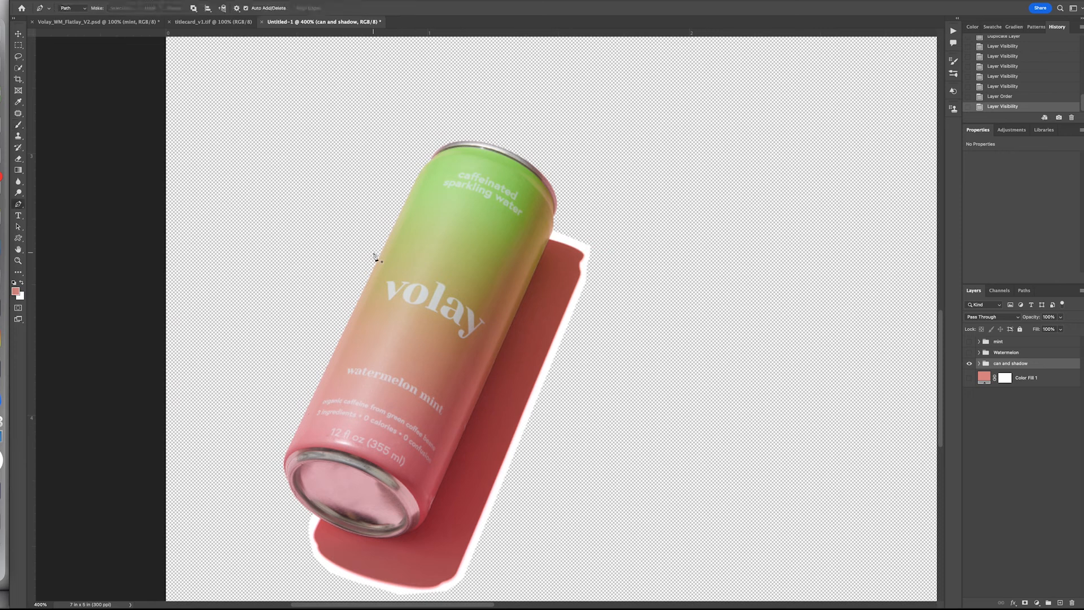
pyautogui.click(378, 255)
pyautogui.click(397, 221)
pyautogui.click(414, 182)
pyautogui.click(418, 170)
pyautogui.click(427, 163)
pyautogui.click(435, 148)
pyautogui.click(454, 142)
pyautogui.click(480, 140)
pyautogui.click(506, 144)
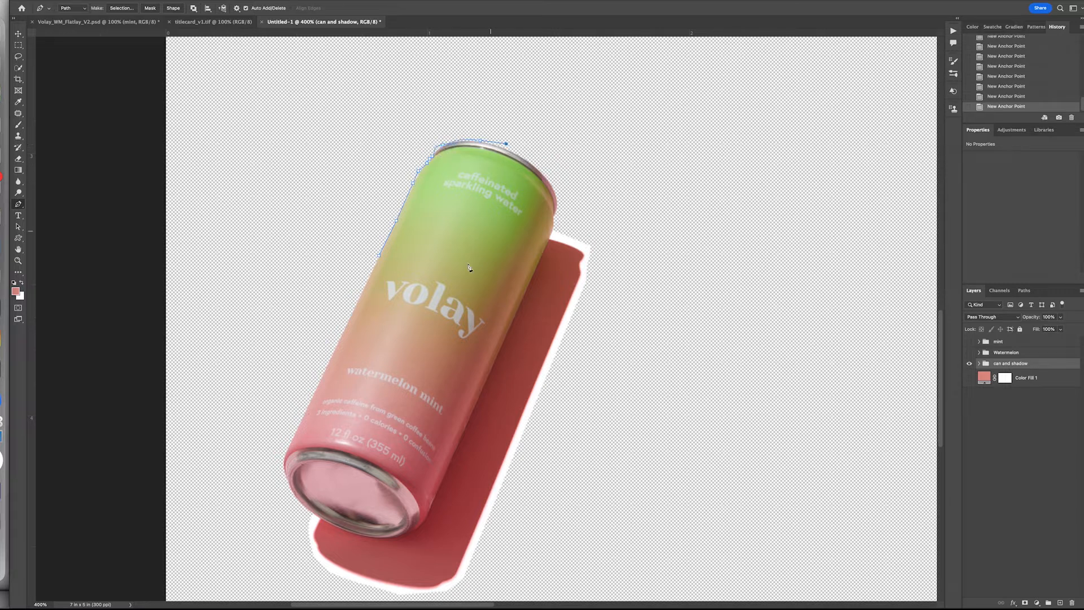
pyautogui.rightClick(415, 179)
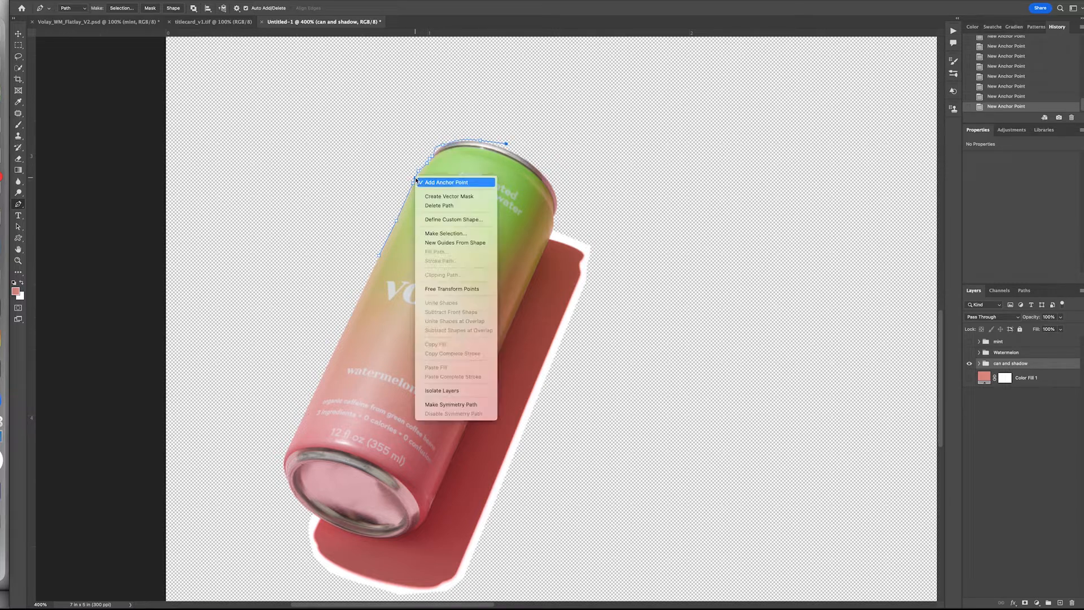
pyautogui.click(440, 206)
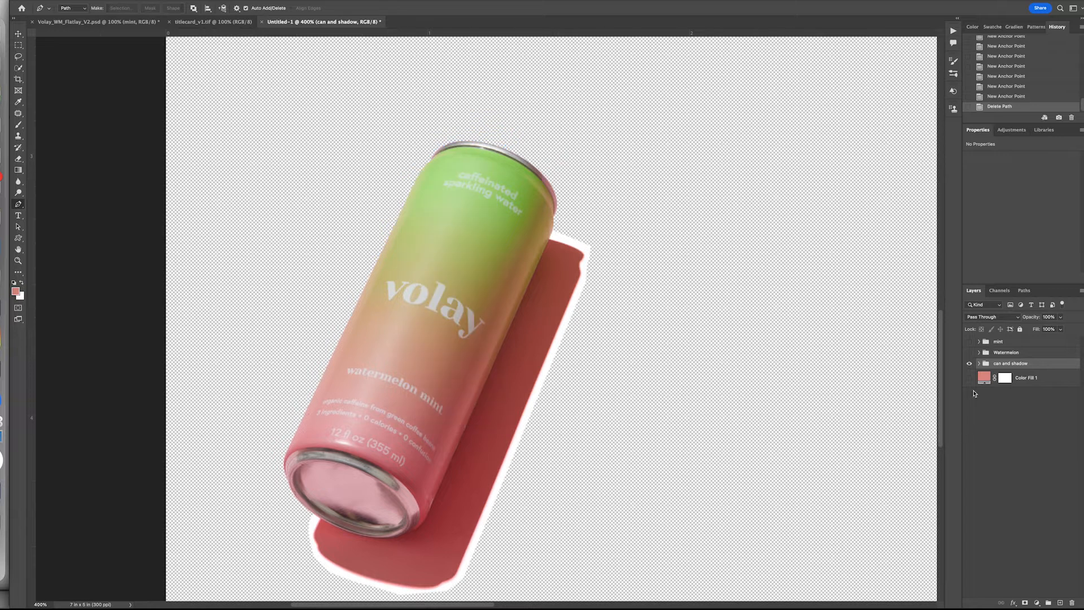
# Check the contents of the "can and shadow" group by hiding and reshowing Layer 1 and the shadow layer in turn
pyautogui.click(979, 364)
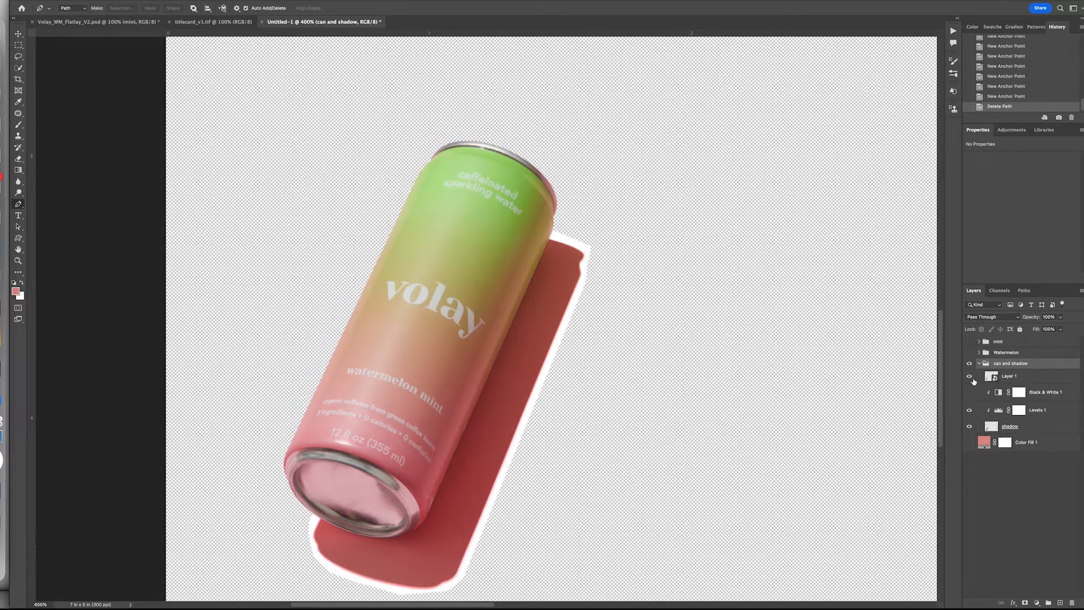
pyautogui.click(970, 377)
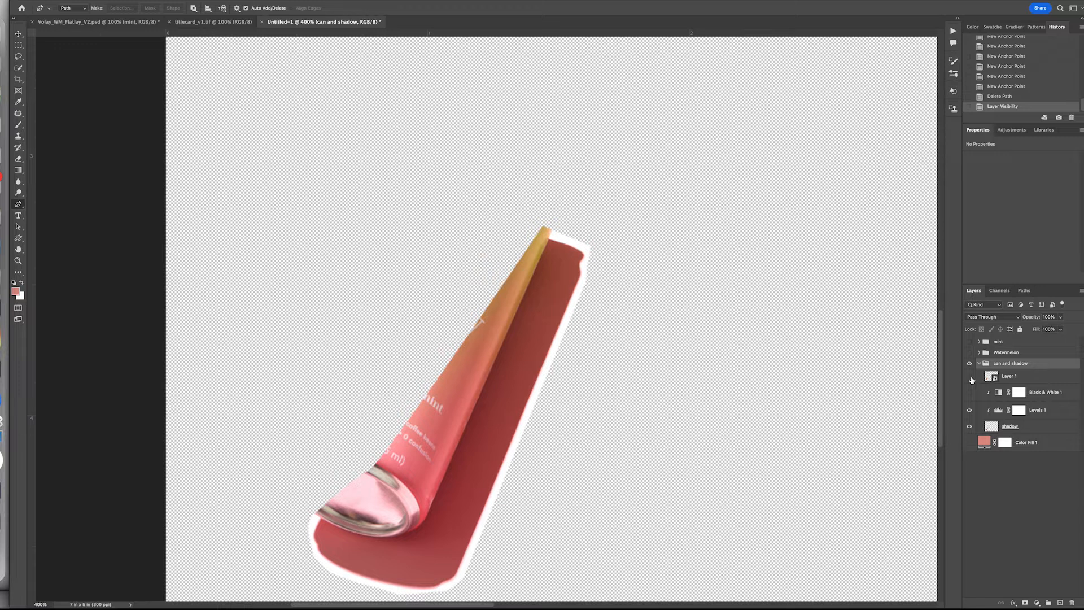
pyautogui.click(970, 376)
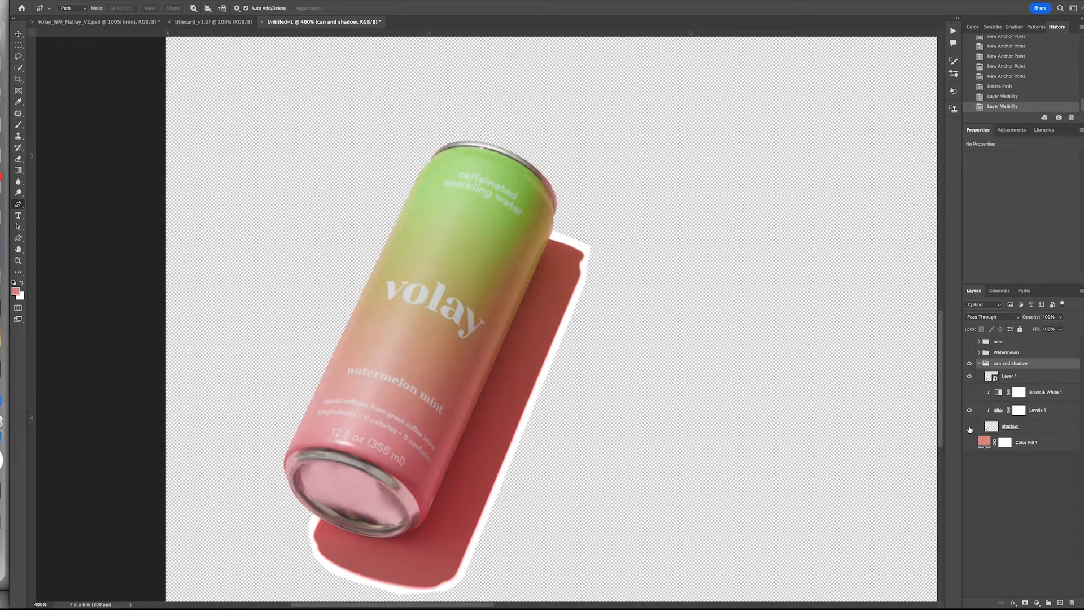
pyautogui.click(970, 428)
pyautogui.click(970, 427)
pyautogui.click(978, 364)
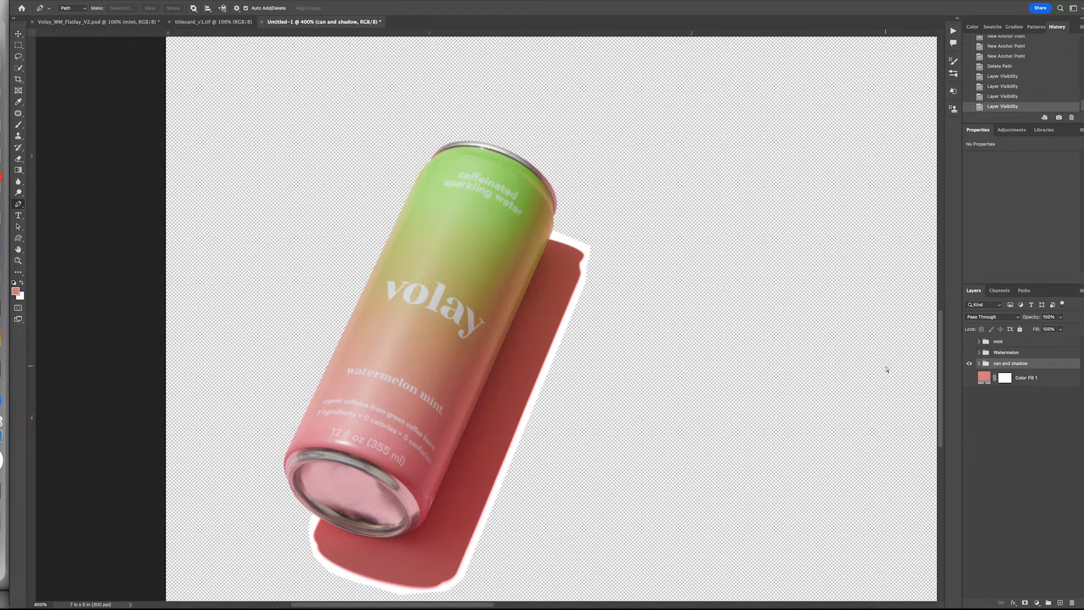
# Make the Watermelon group visible alongside the can
pyautogui.hotkey('ctrl', '-')
pyautogui.hotkey('ctrl', '-')
pyautogui.moveTo(638, 319); pyautogui.dragTo(422, 369)
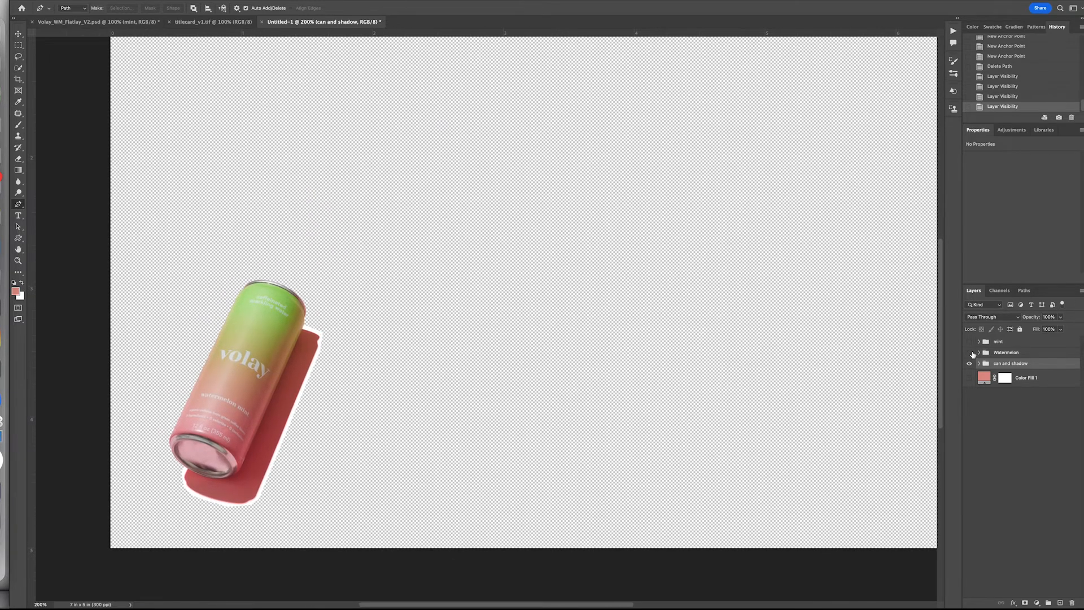
pyautogui.click(969, 352)
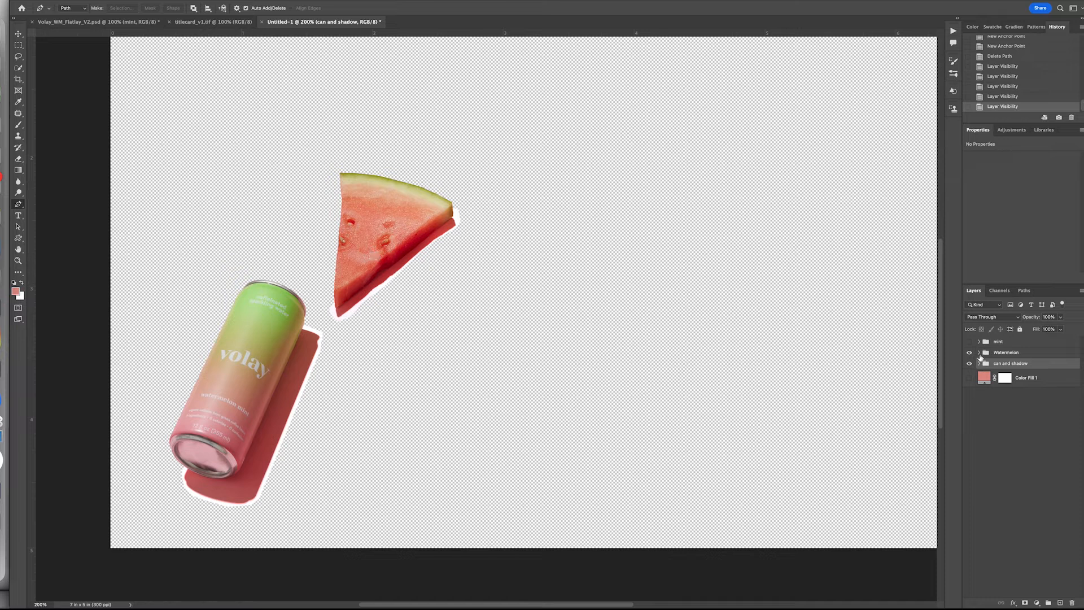
# Check the contents of the Watermelon group by hiding and reshowing the watermelon slice and WM shadow layers in turn
pyautogui.click(979, 353)
pyautogui.click(971, 365)
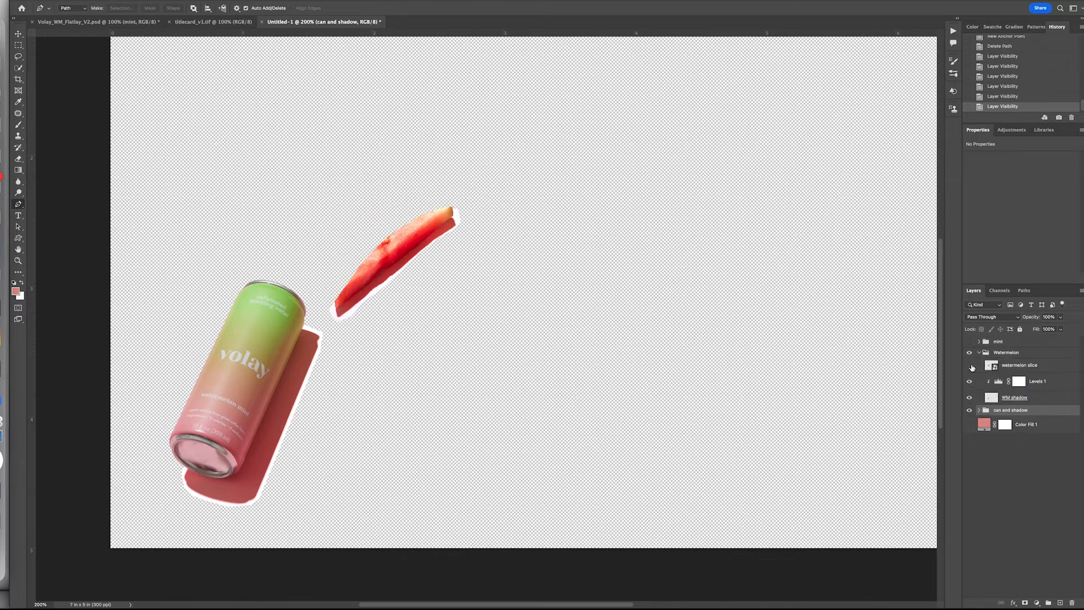
pyautogui.click(970, 366)
pyautogui.click(969, 398)
pyautogui.click(970, 398)
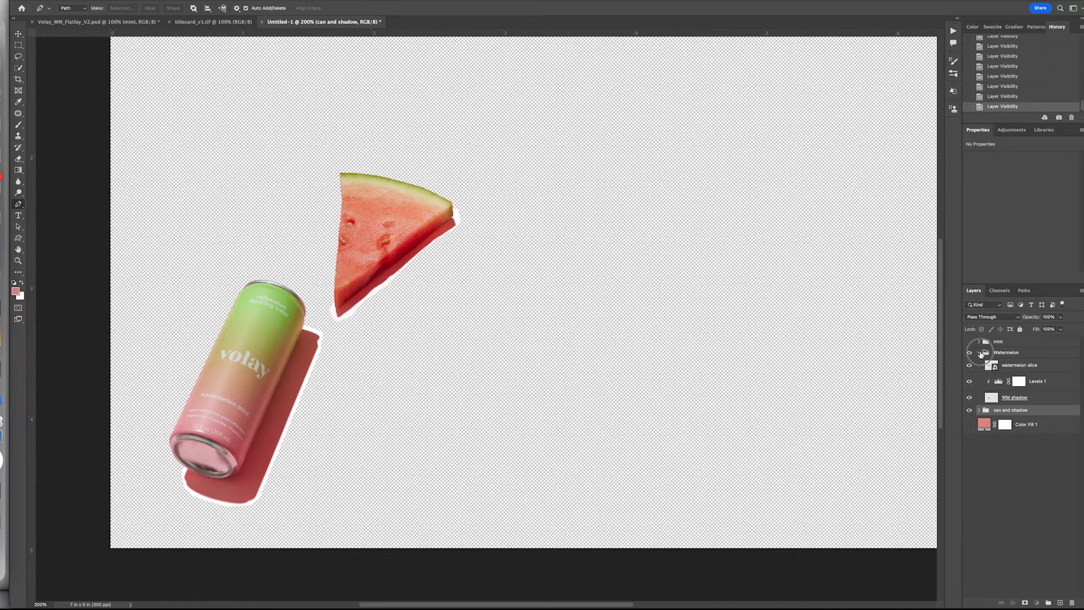
pyautogui.click(979, 352)
# Make the mint group and the Color Fill 1 background visible
pyautogui.click(969, 341)
pyautogui.moveTo(658, 254); pyautogui.dragTo(633, 343)
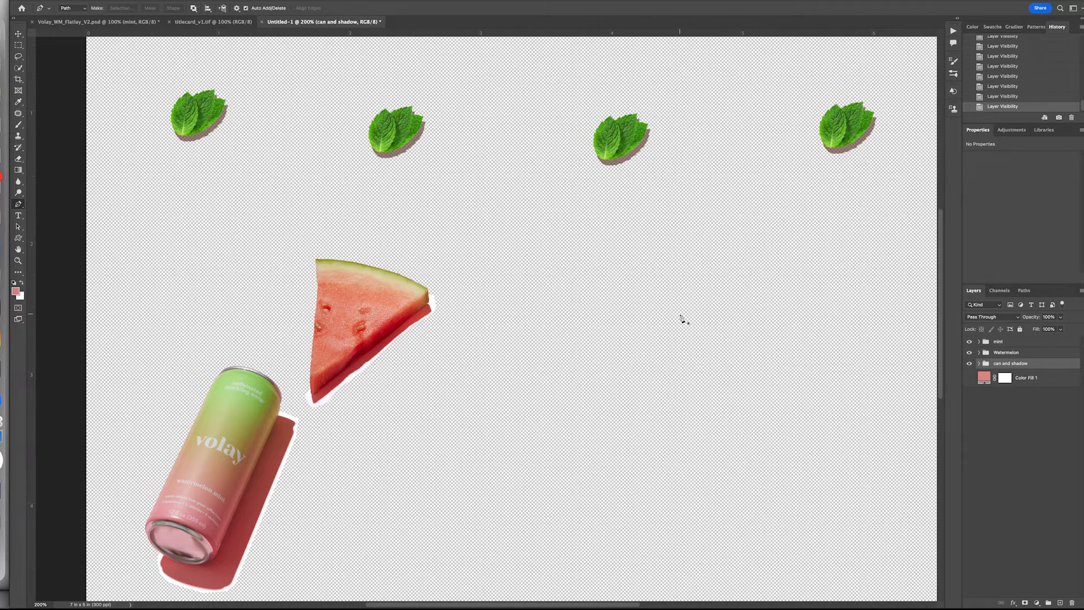
pyautogui.press('super+minus')
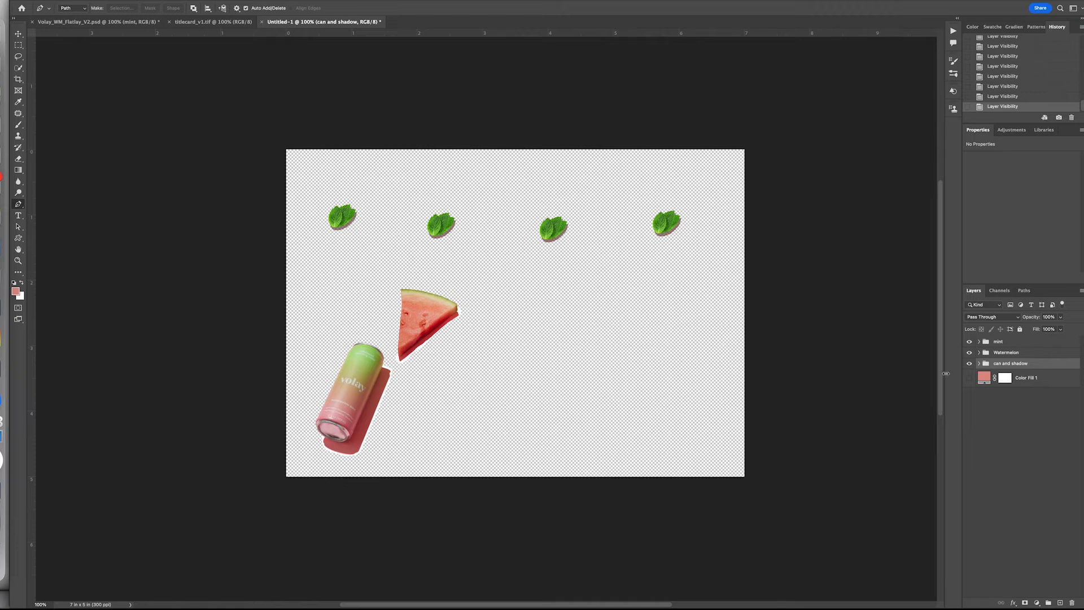
pyautogui.click(969, 379)
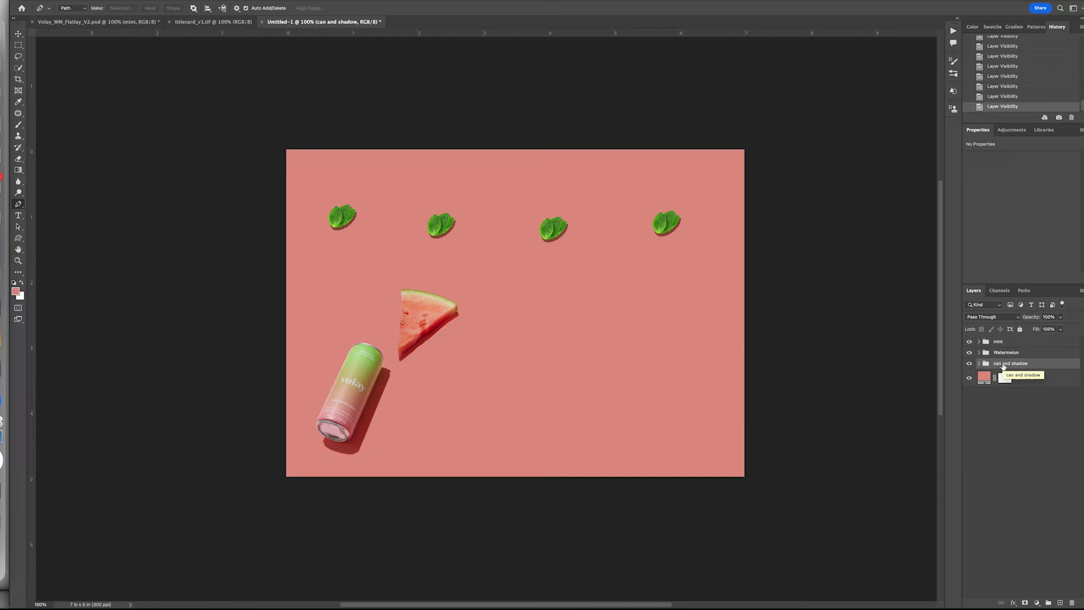
# Duplicate the "can and shadow" group, hide the Watermelon and mint groups, and place the copy directly right of the original can
pyautogui.press('super+j')
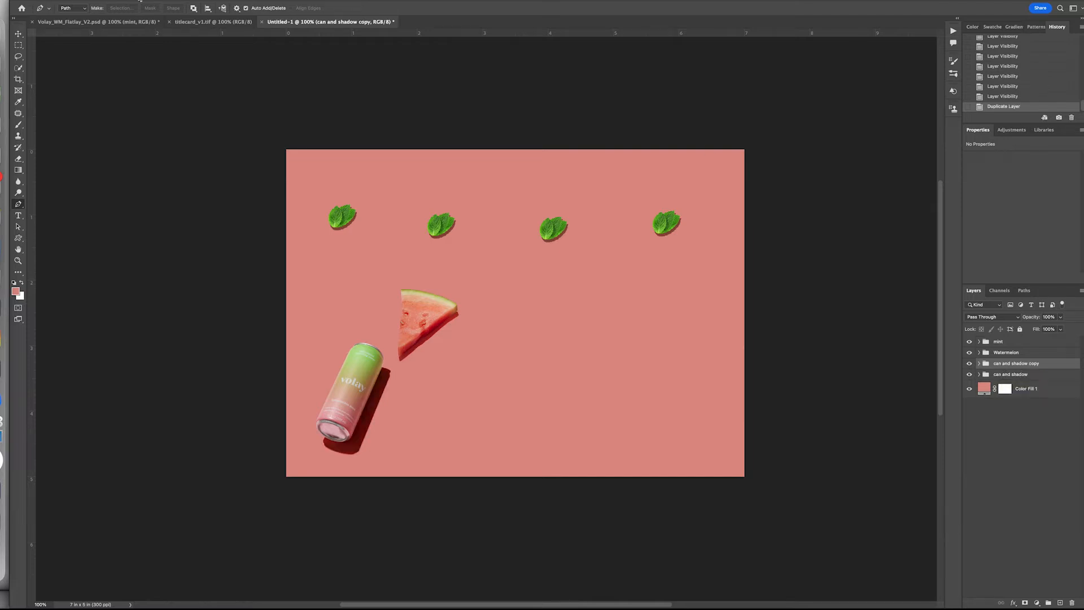
pyautogui.click(18, 34)
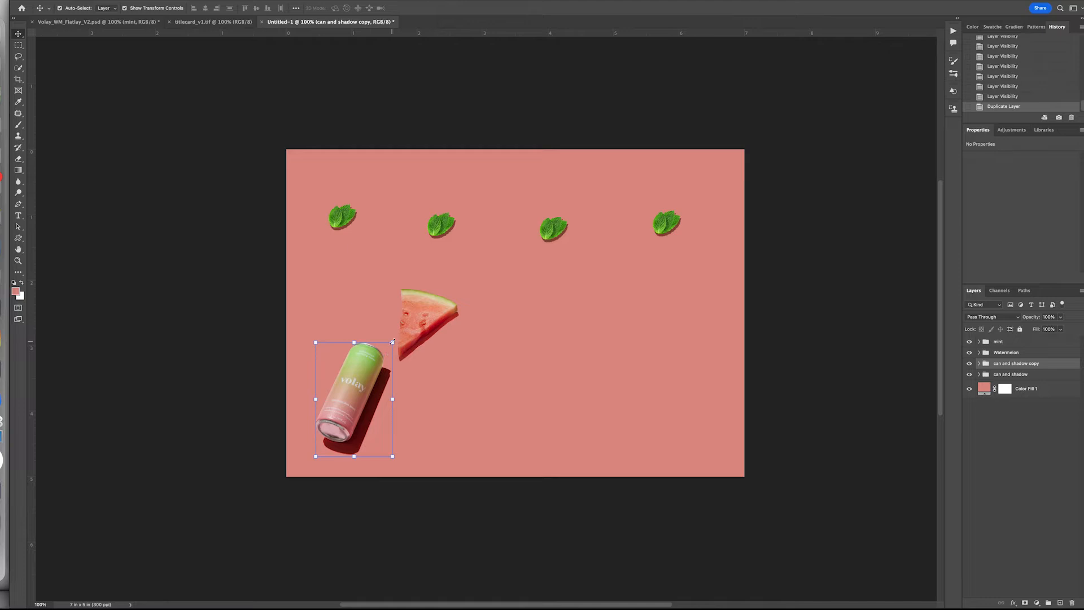
pyautogui.click(969, 353)
pyautogui.click(969, 341)
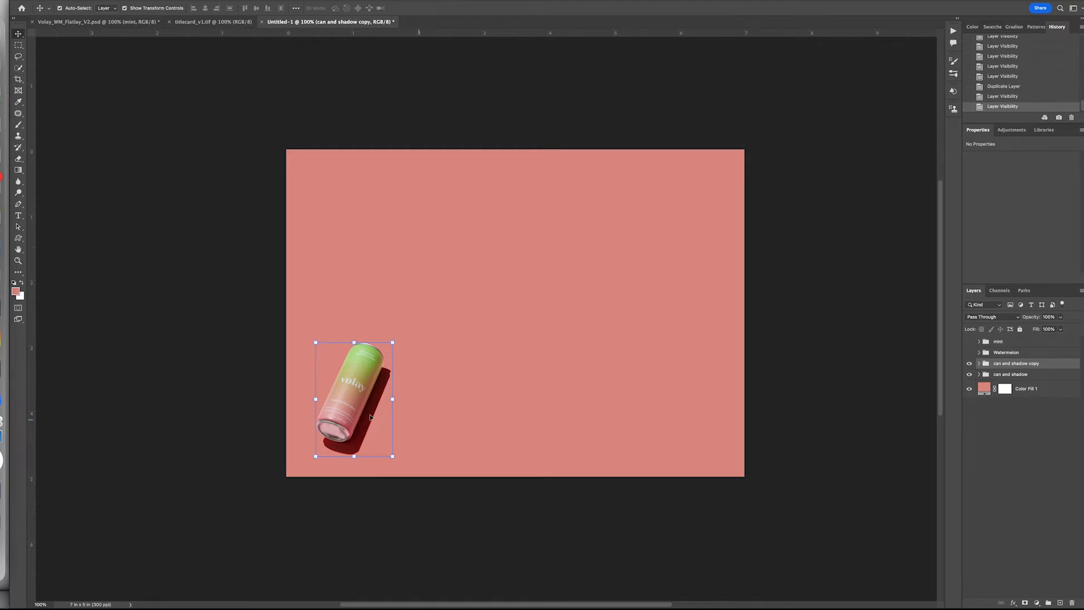
pyautogui.moveTo(356, 390); pyautogui.dragTo(438, 393)
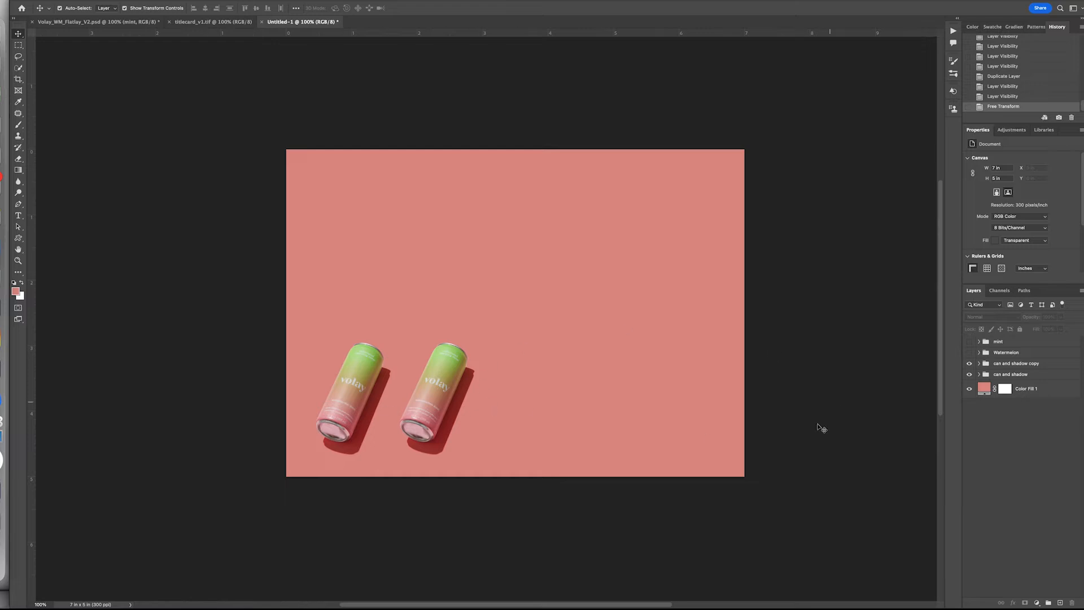
# Group "can and shadow" with its copy and name the new group "Can 2"
pyautogui.click(1015, 376)
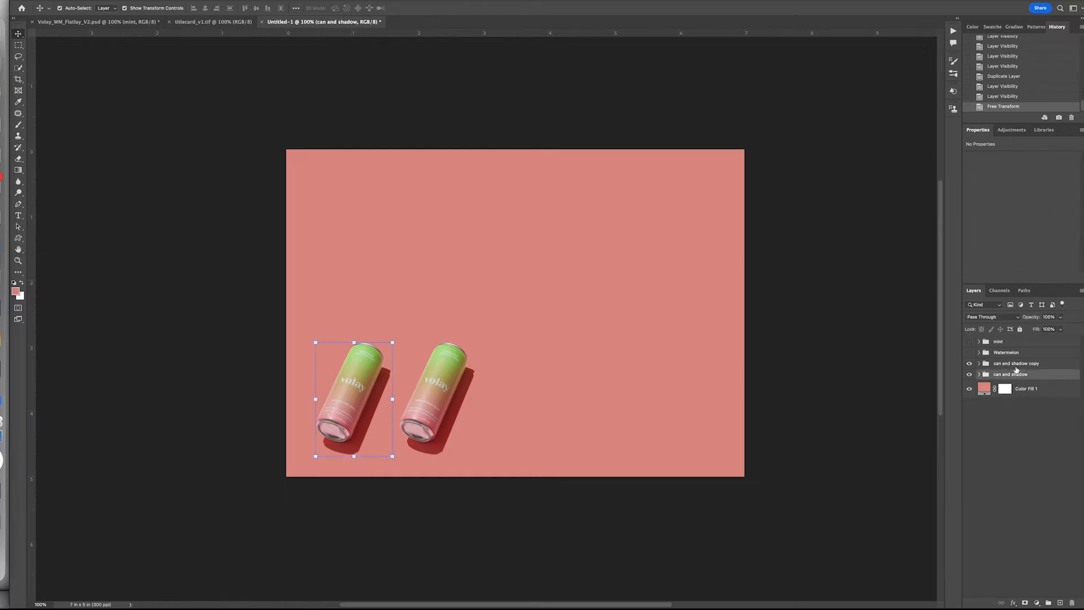
pyautogui.keyDown('super'); pyautogui.click(1015, 363); pyautogui.keyUp('super')
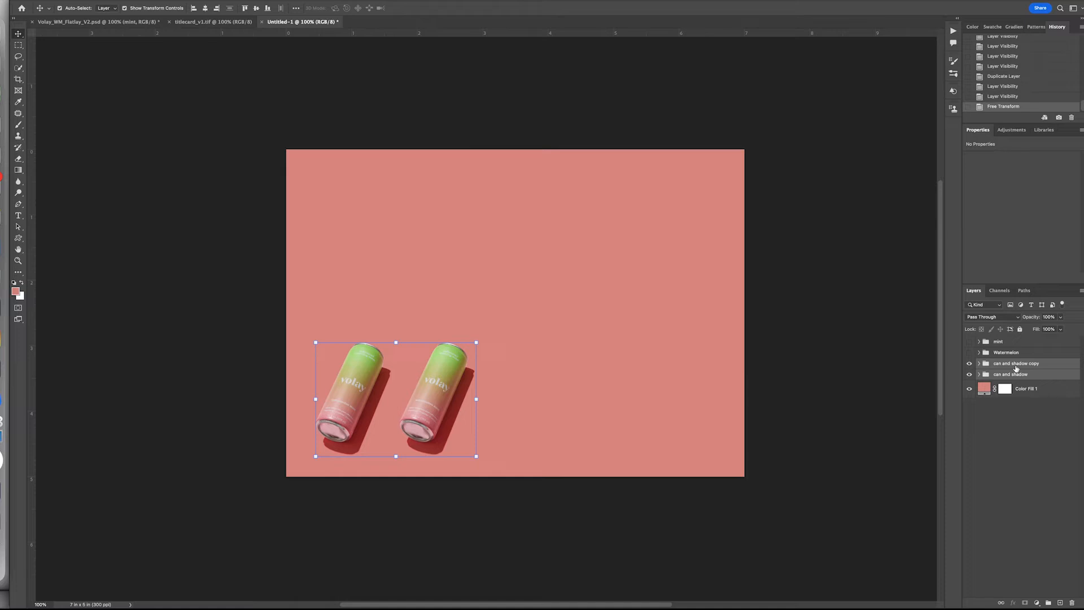
pyautogui.press('super+g')
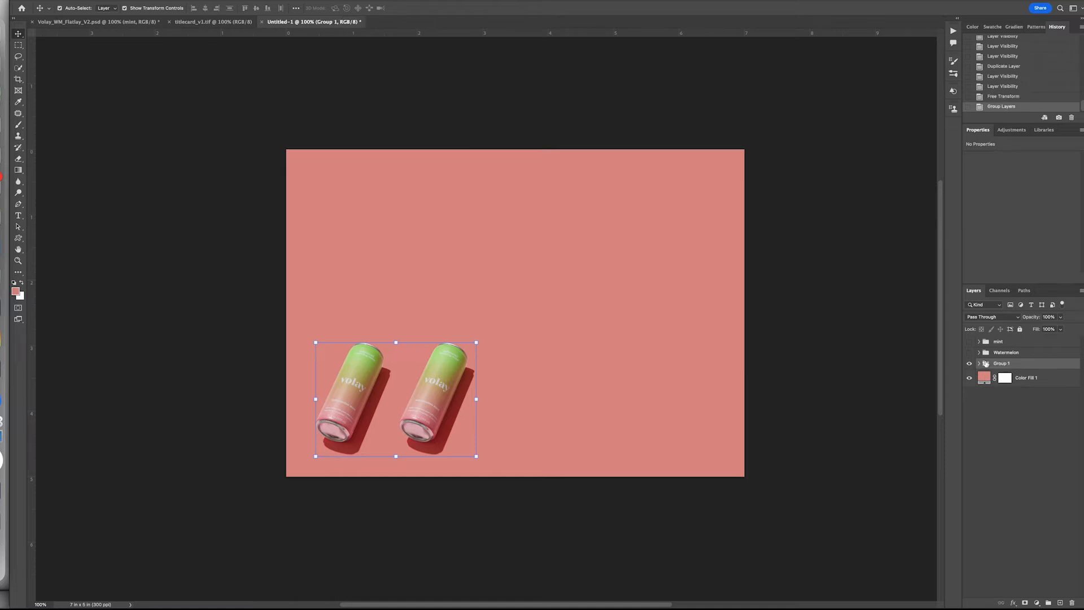
pyautogui.doubleClick(1008, 364)
pyautogui.write('Can 2')
pyautogui.press('Return')
# Duplicate the Can 2 group and place the copy to its right, forming an evenly spaced row of four cans
pyautogui.press('super+j')
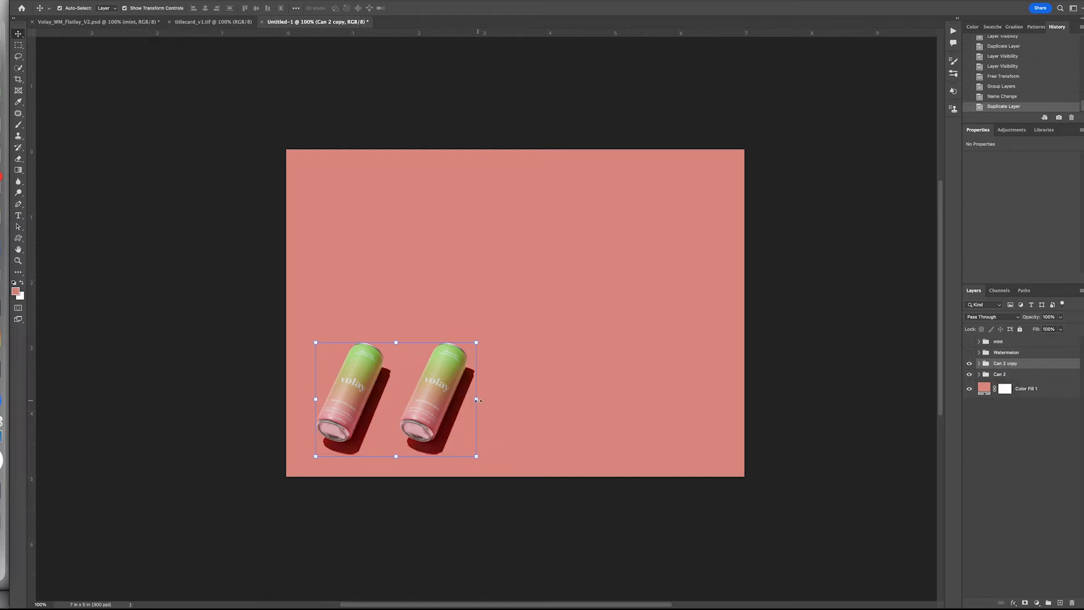
pyautogui.moveTo(467, 400); pyautogui.dragTo(607, 399)
pyautogui.press('Return')
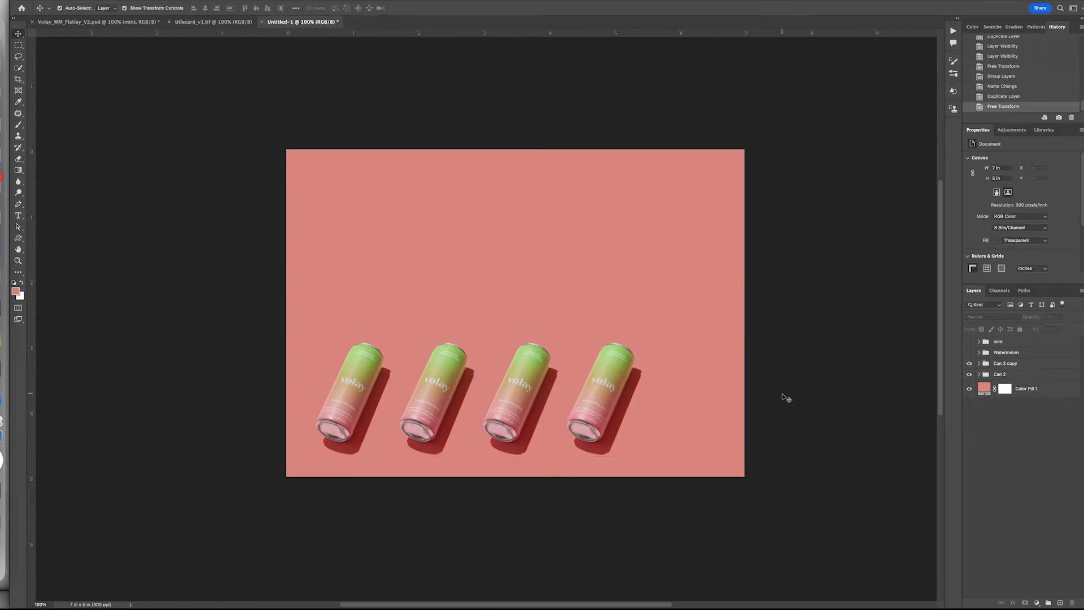
# Group Can 2 and Can 2 copy together and name the new group "Can 4"
pyautogui.click(999, 366)
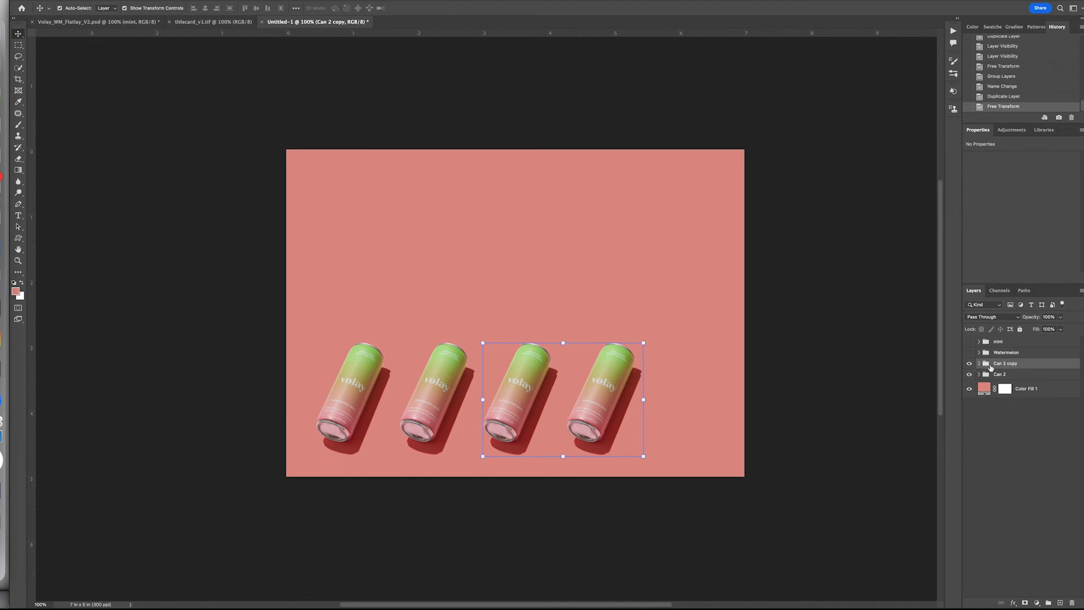
pyautogui.keyDown('shift'); pyautogui.click(992, 374); pyautogui.keyUp('shift')
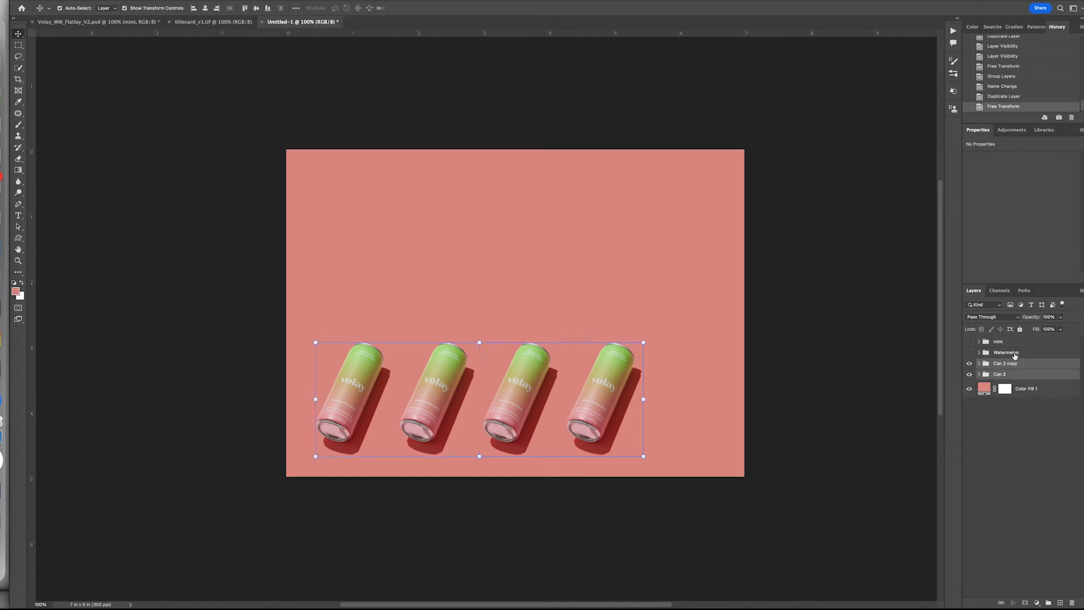
pyautogui.press('super+g')
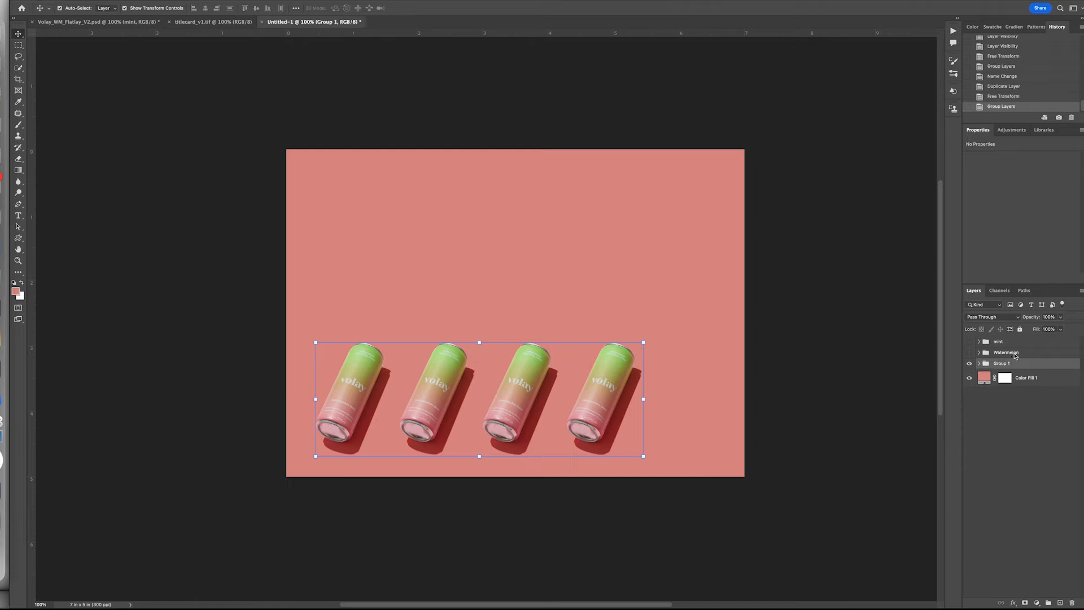
pyautogui.doubleClick(1001, 363)
pyautogui.write('Can 4')
pyautogui.press('Return')
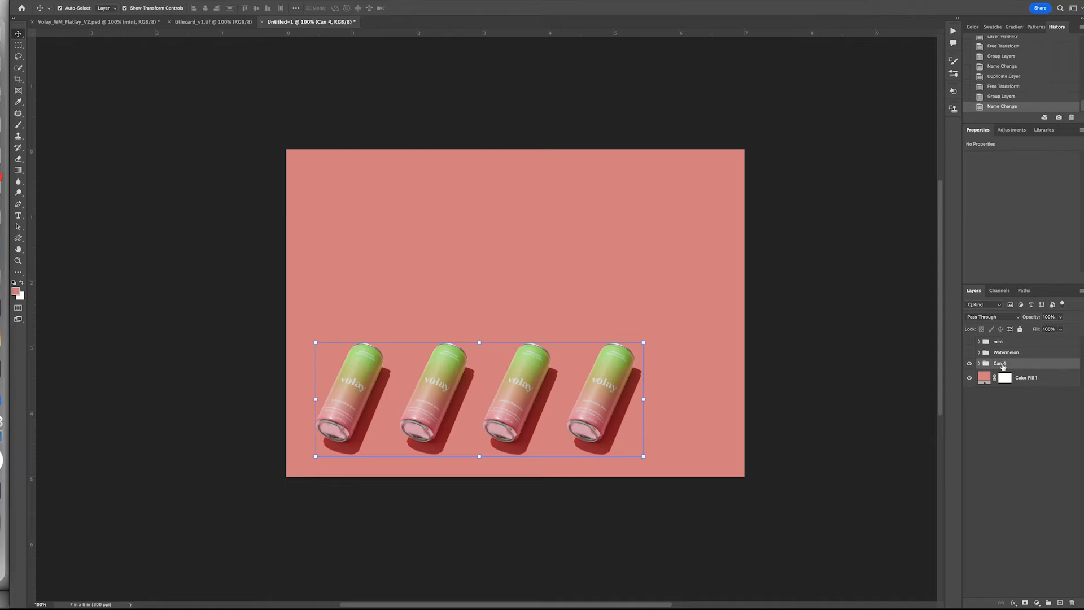
# Duplicate the Can 4 group and move the copy right to about X 2390 px, continuing the row past the canvas edge
pyautogui.hotkey('ctrl', 'j')
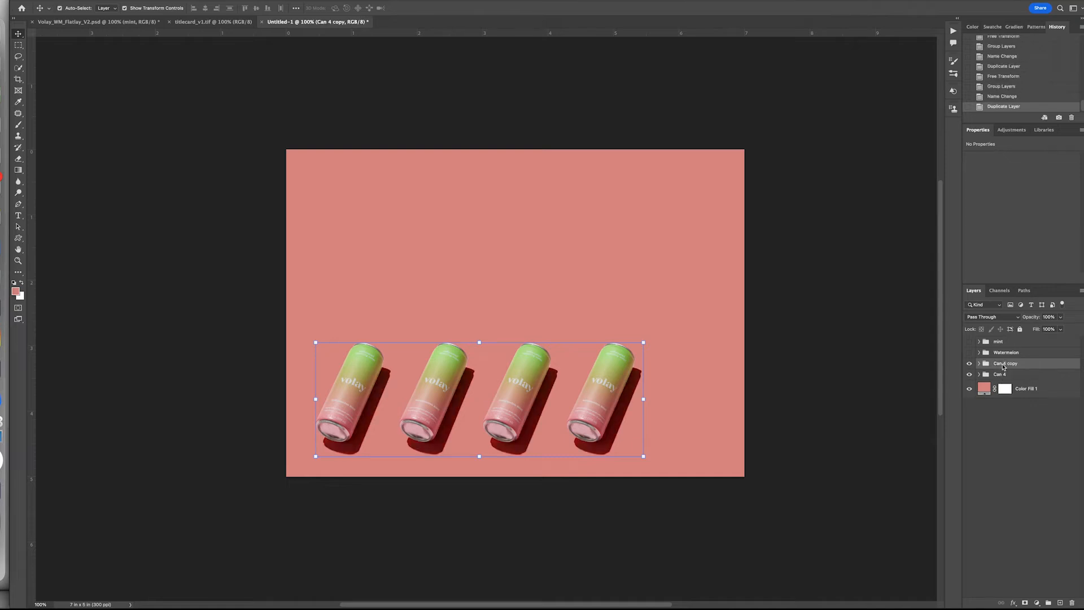
pyautogui.hotkey('ctrl', 't')
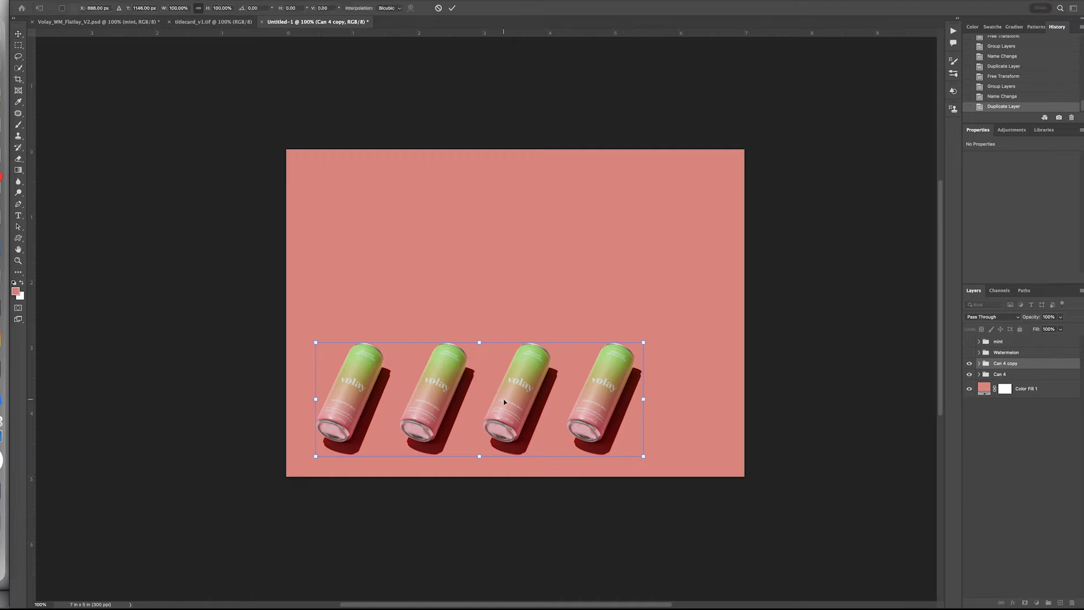
pyautogui.moveTo(651, 399); pyautogui.dragTo(834, 399)
pyautogui.moveTo(833, 398); pyautogui.dragTo(833, 398)
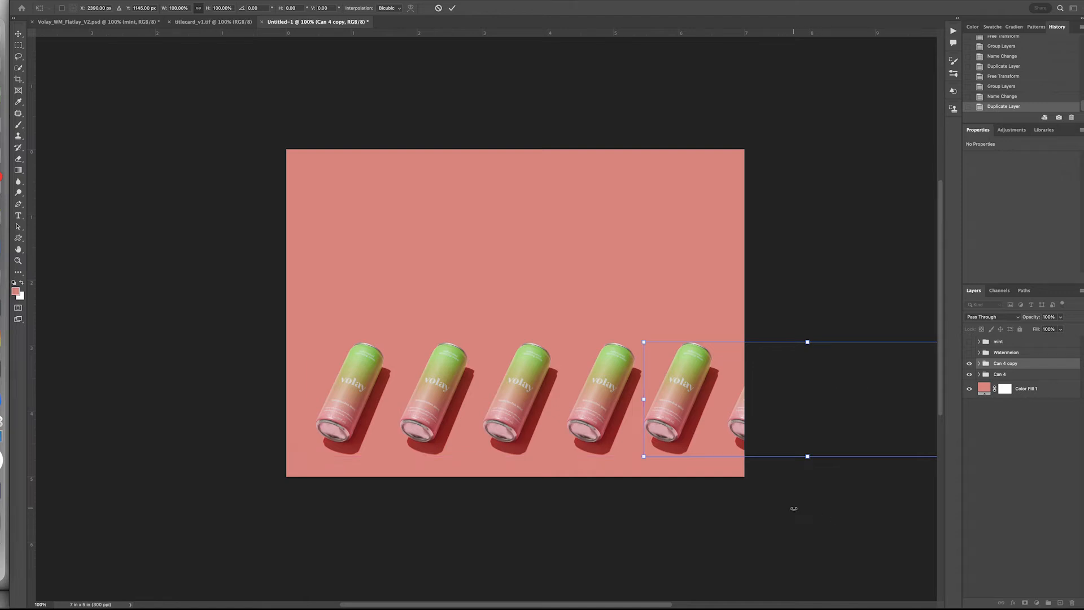
pyautogui.press('Return')
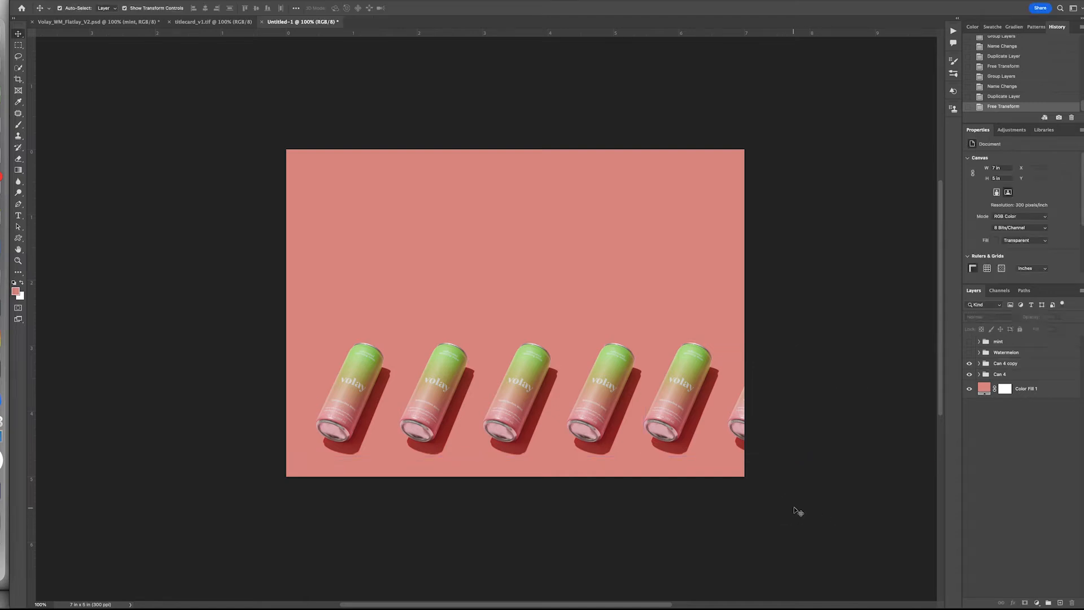
# Group Can 4 and Can 4 copy together and name the new group "Can 8"
pyautogui.click(1004, 374)
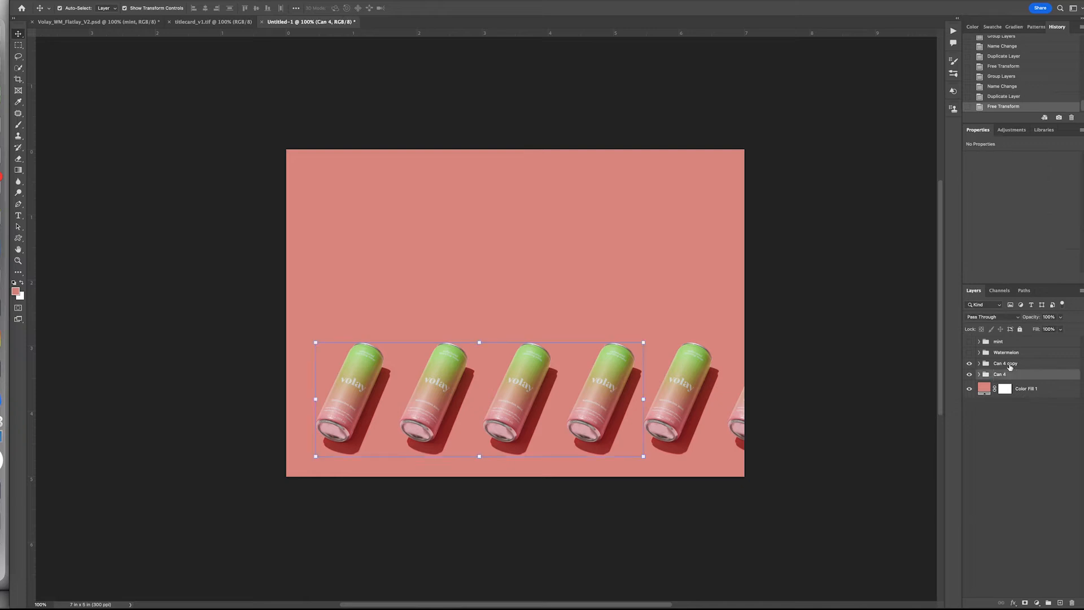
pyautogui.keyDown('shift'); pyautogui.click(1010, 367); pyautogui.keyUp('shift')
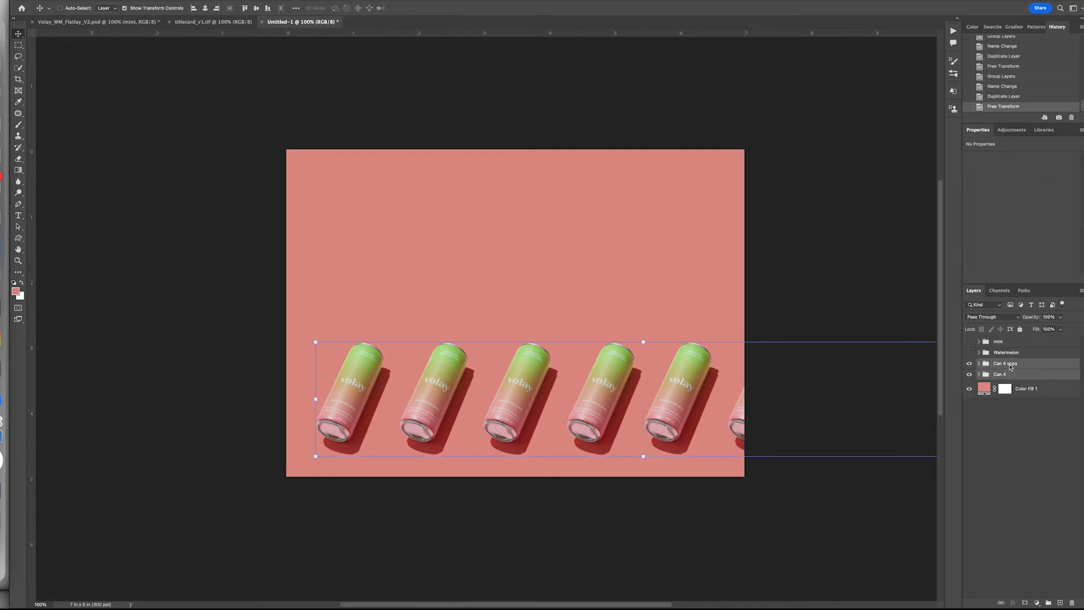
pyautogui.press('super+g')
pyautogui.doubleClick(1008, 364)
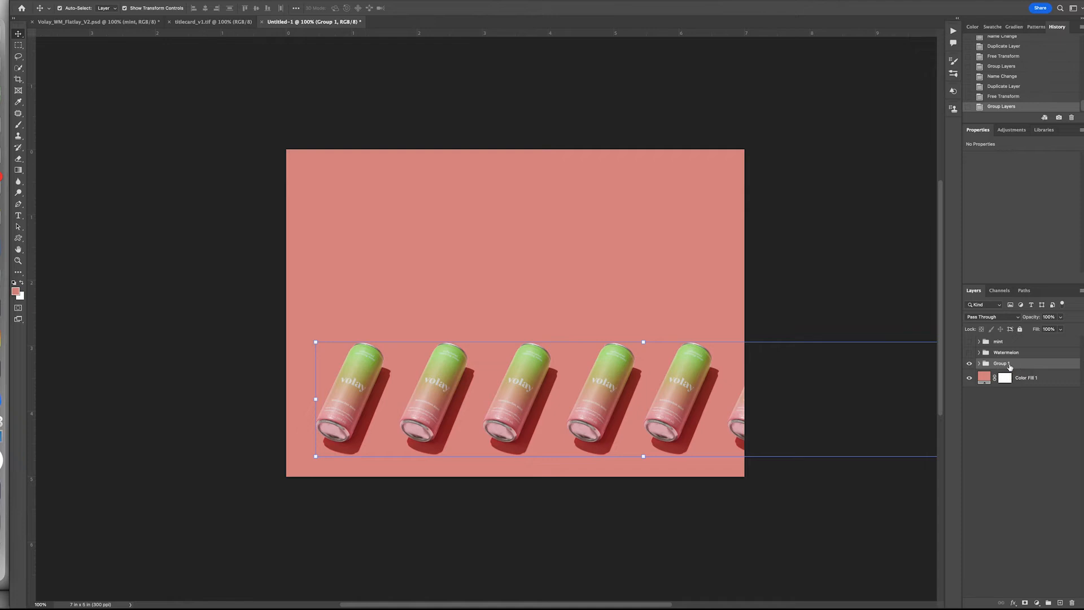
pyautogui.write('Can 8')
pyautogui.press('Return')
# Move the Can 8 row left and down to about X 1374 px, Y 1205 px, so it bleeds off both canvas edges
pyautogui.hotkey('ctrl', 't')
pyautogui.moveTo(627, 390); pyautogui.dragTo(610, 392)
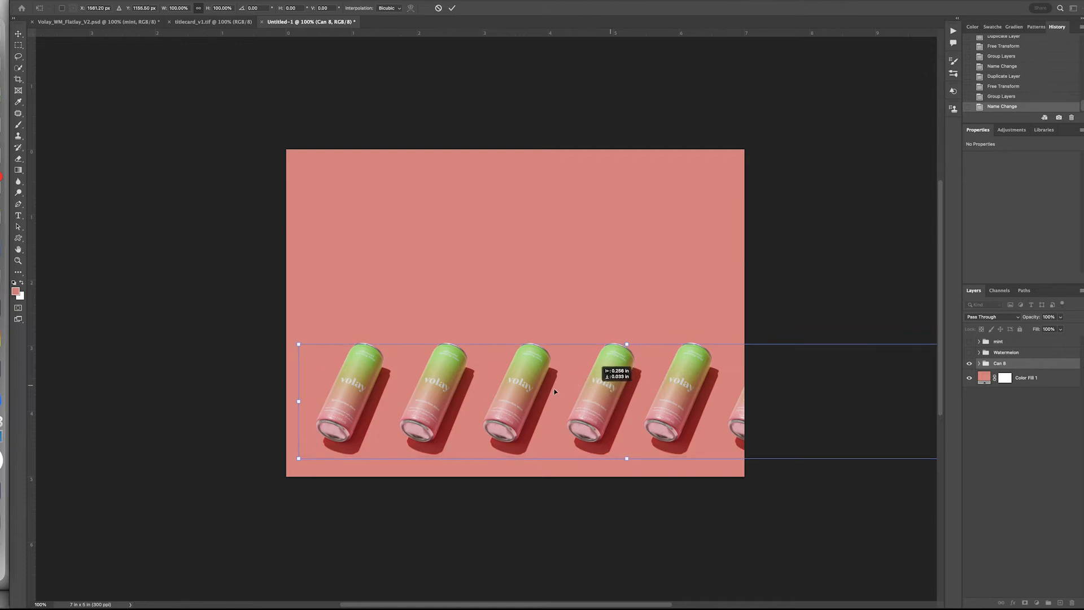
pyautogui.moveTo(609, 386); pyautogui.dragTo(554, 388)
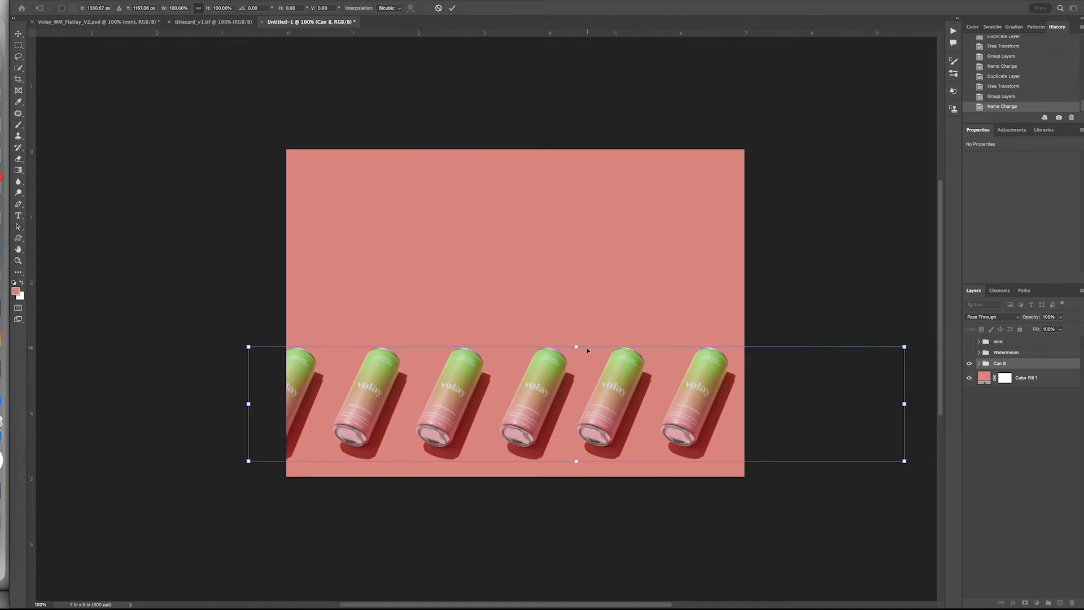
pyautogui.moveTo(552, 405); pyautogui.dragTo(551, 415)
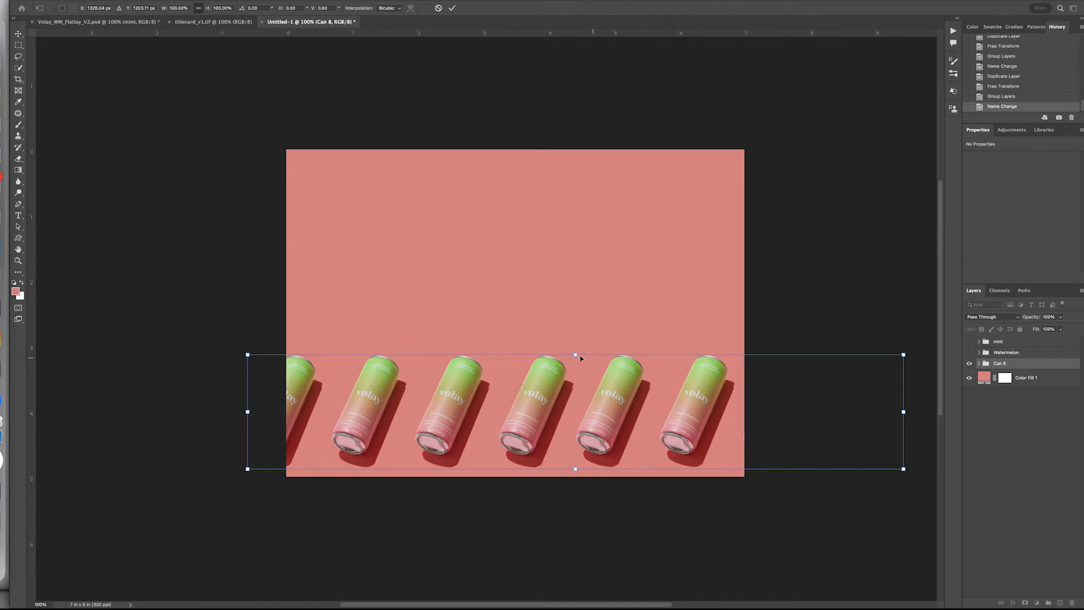
pyautogui.moveTo(578, 383); pyautogui.dragTo(586, 384)
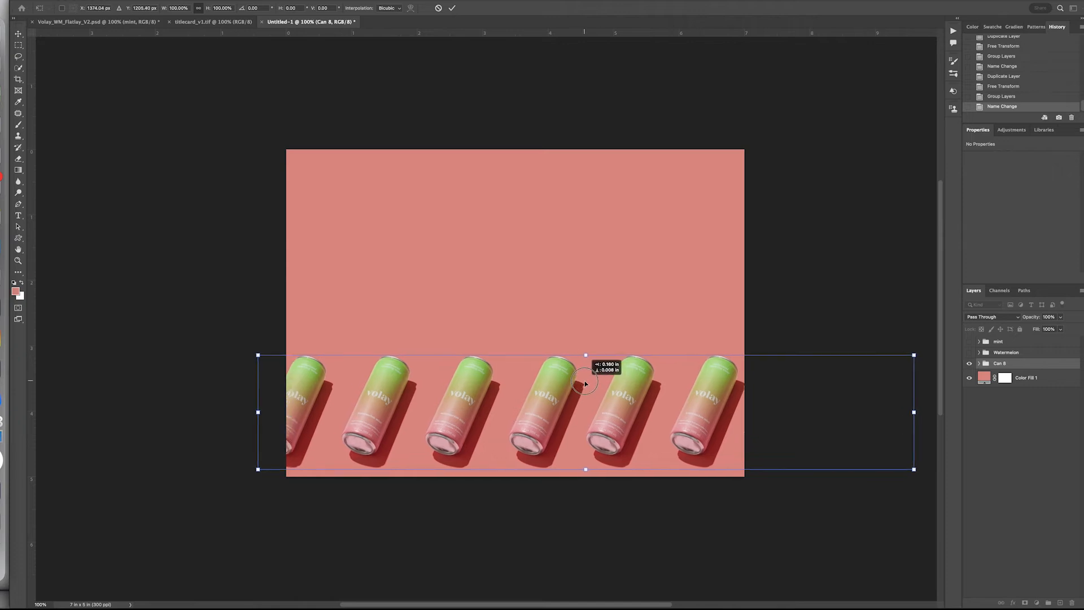
pyautogui.press('Return')
pyautogui.click(628, 530)
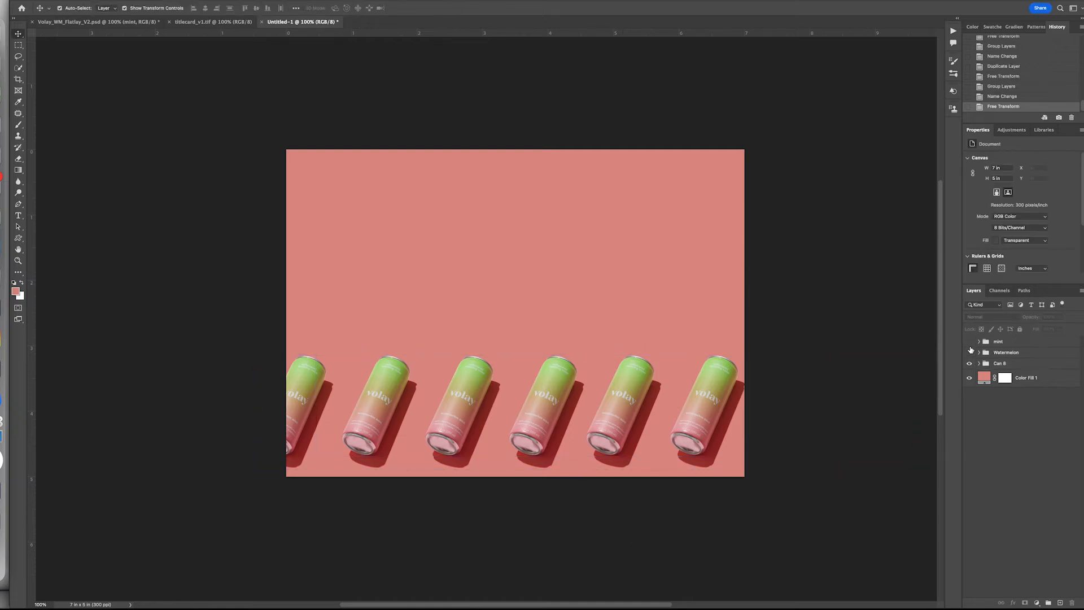
# Show the Watermelon group, duplicate it and move the copy right, above the fourth can
pyautogui.click(969, 352)
pyautogui.click(1007, 354)
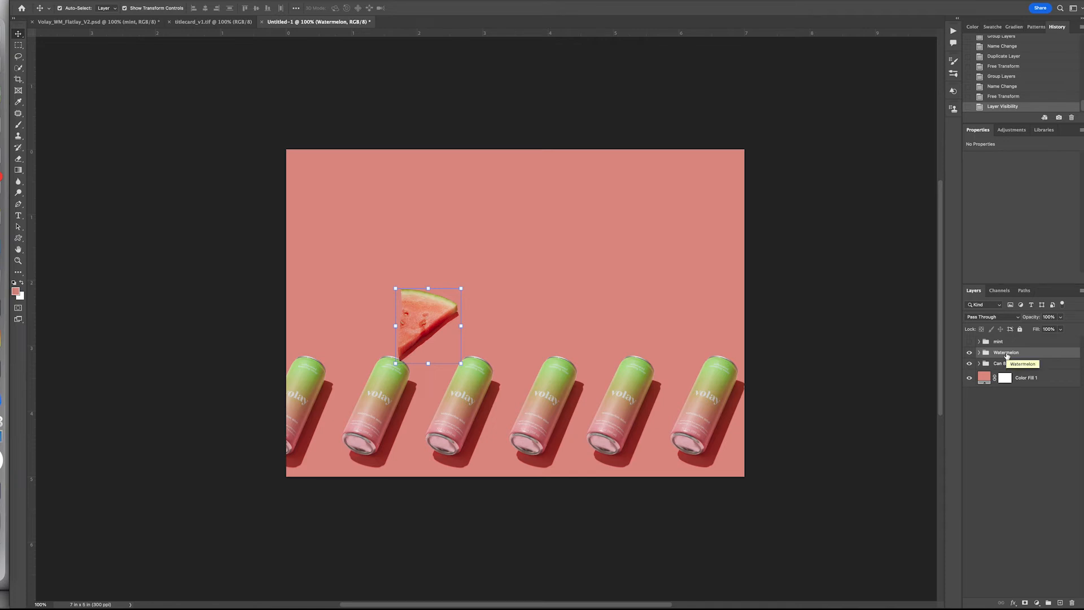
pyautogui.press('super+j')
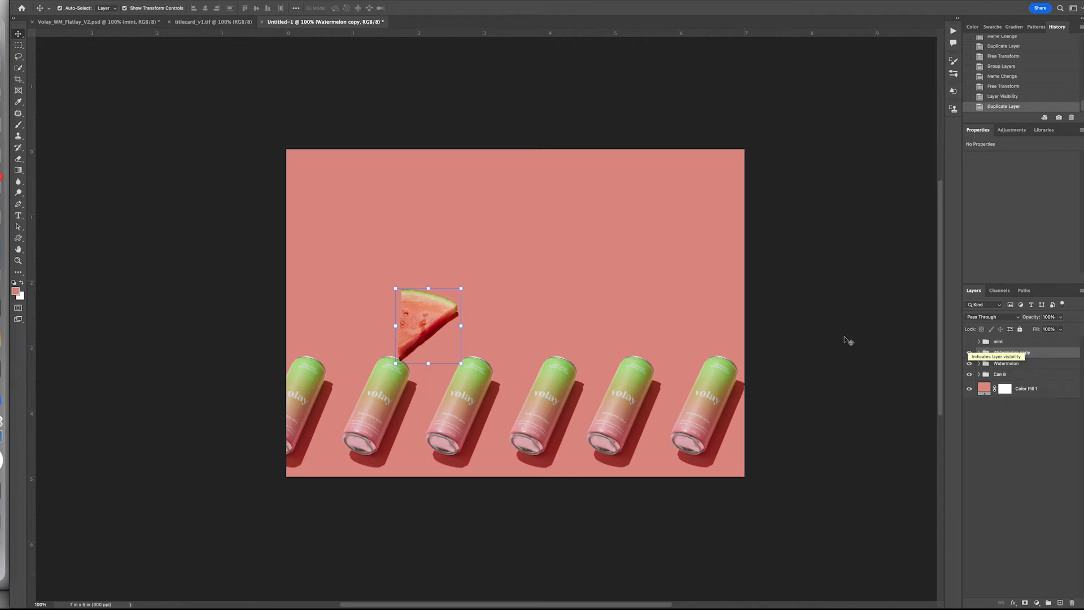
pyautogui.press('super+t')
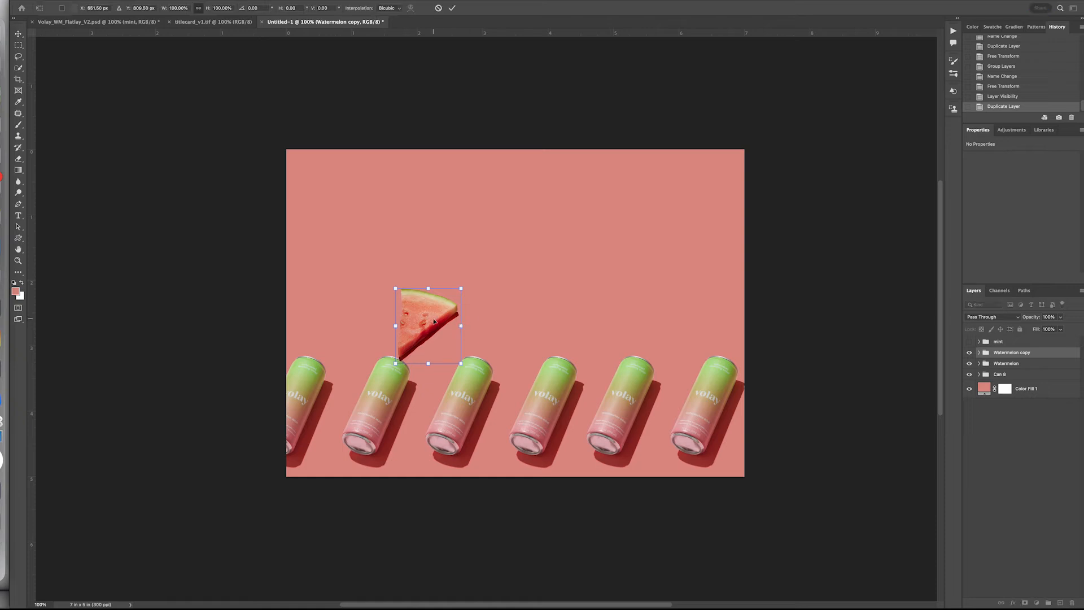
pyautogui.moveTo(435, 321); pyautogui.dragTo(550, 309)
pyautogui.click(1006, 363)
pyautogui.moveTo(432, 331); pyautogui.dragTo(383, 315)
pyautogui.hotkey('ctrl', 'z')
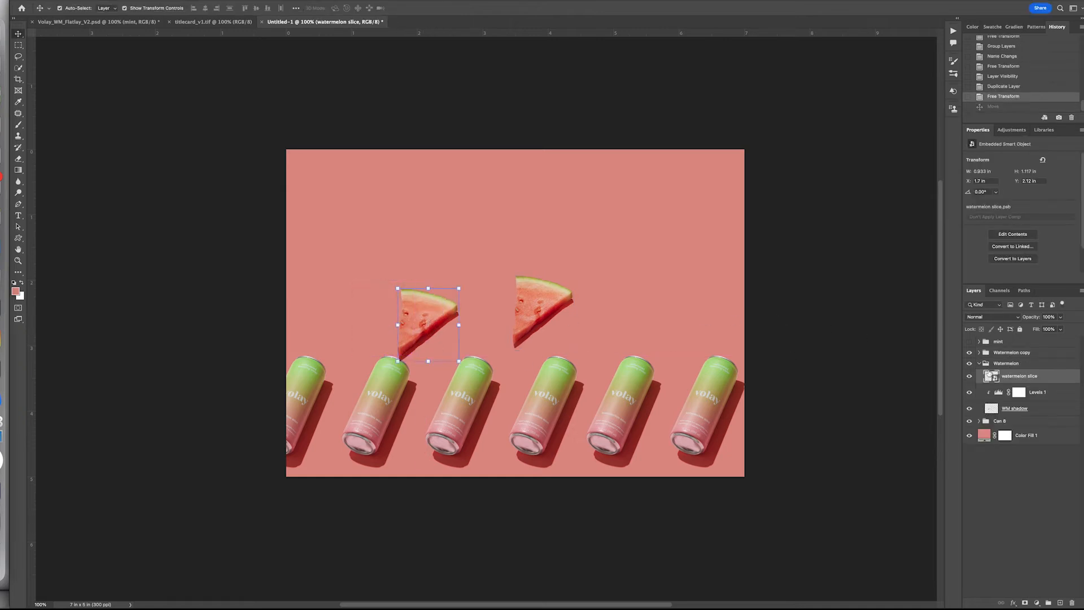
# Move the whole original Watermelon group left to about X 420 px, Y 771 px, above the second can
pyautogui.click(1008, 363)
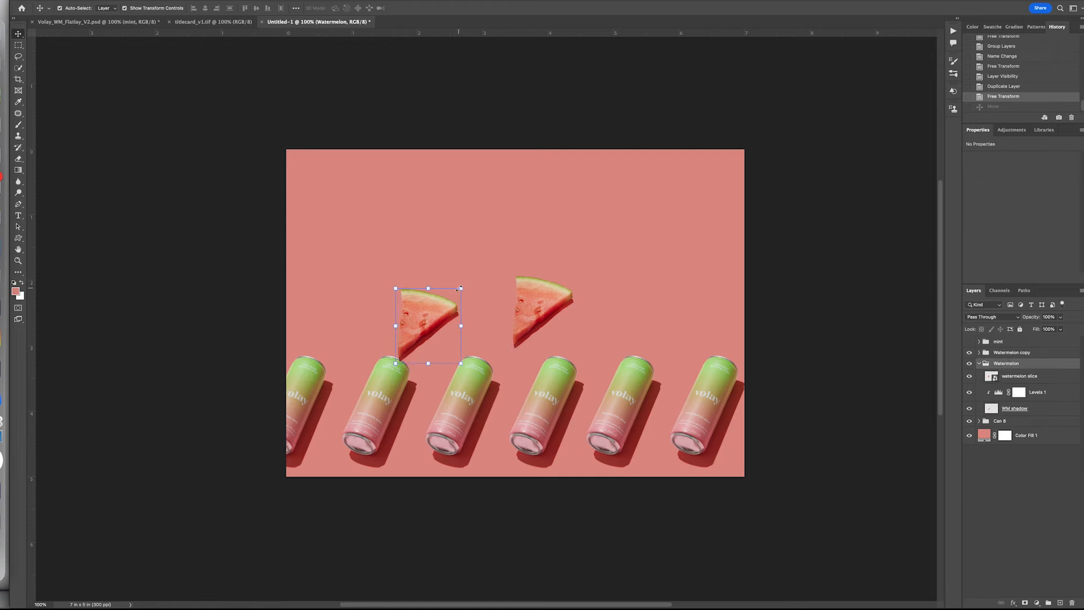
pyautogui.moveTo(428, 316); pyautogui.dragTo(379, 308)
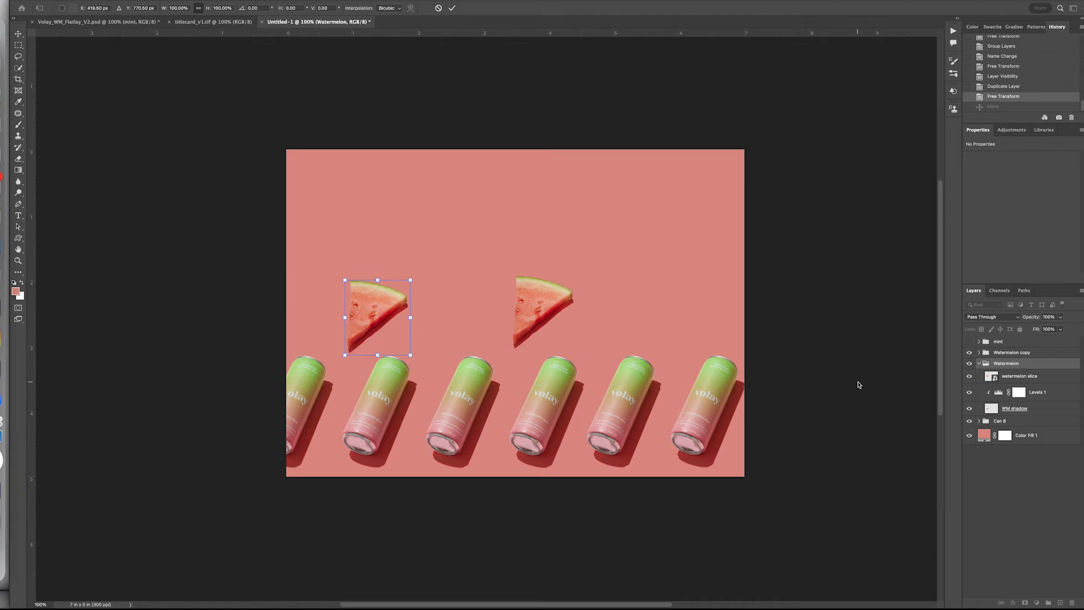
pyautogui.press('Return')
# Move the Watermelon copy group left to about X 840 px, Y 750 px, above the third can
pyautogui.click(1005, 353)
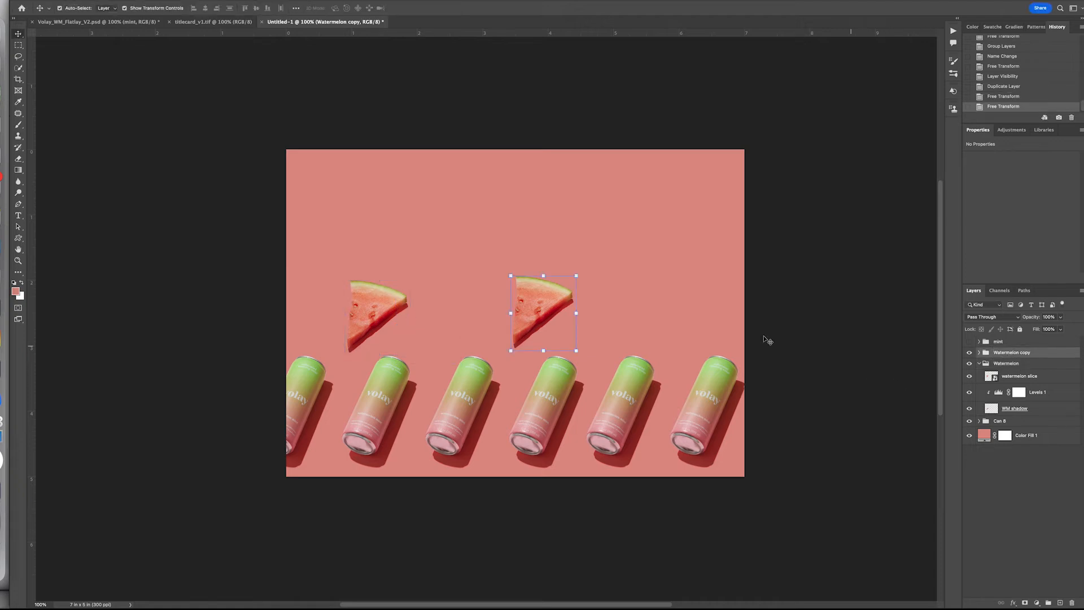
pyautogui.press('super+t')
pyautogui.moveTo(543, 314); pyautogui.dragTo(472, 311)
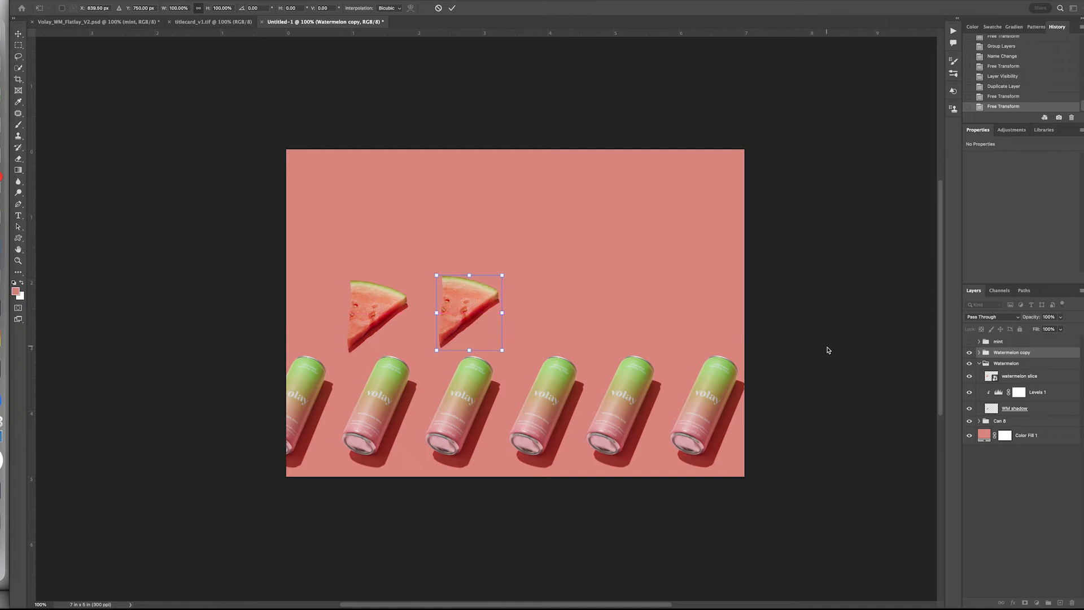
pyautogui.press('Return')
pyautogui.click(830, 356)
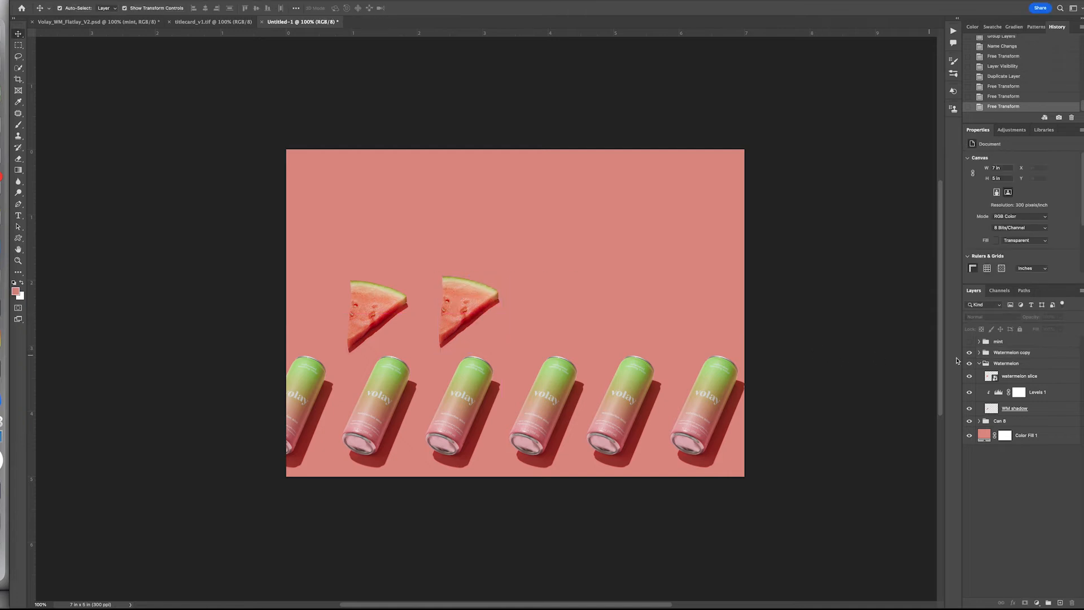
# Group Watermelon and Watermelon copy together and name the new group "Watermelon 2"
pyautogui.click(1016, 365)
pyautogui.keyDown('shift'); pyautogui.click(1019, 352); pyautogui.keyUp('shift')
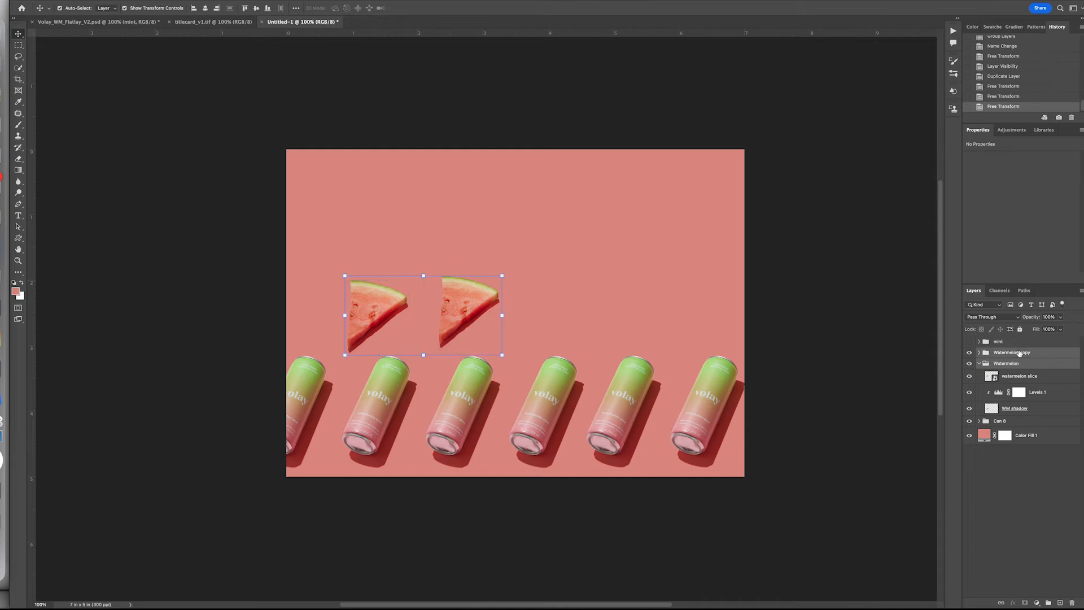
pyautogui.press('super+g')
pyautogui.doubleClick(1004, 352)
pyautogui.write('Watermelon 2')
pyautogui.press('Return')
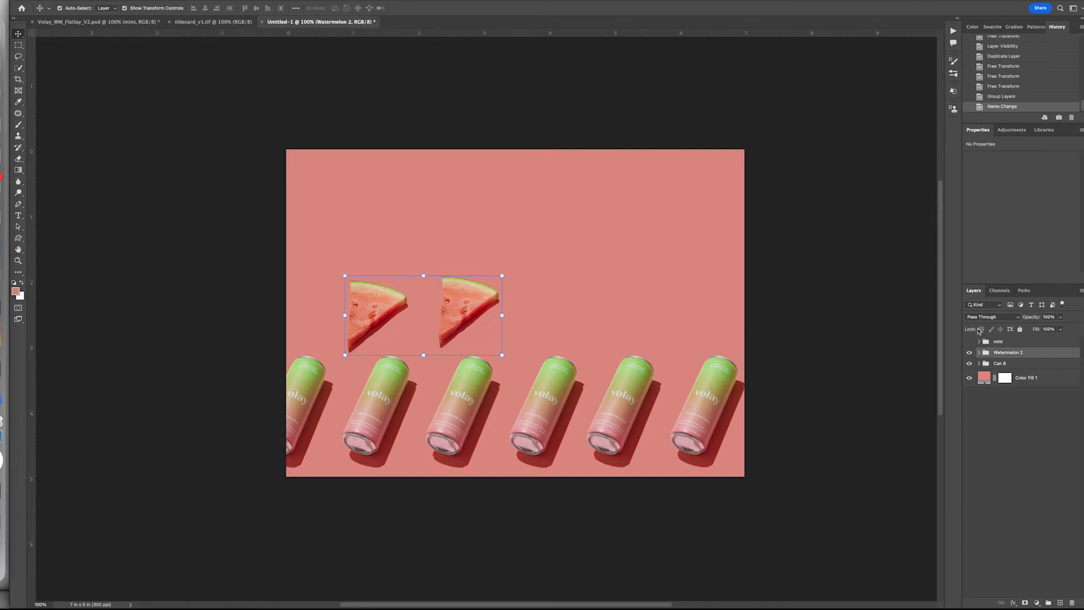
# Duplicate the Watermelon 2 group and move the copy right to about X 1426 px, forming a row of four slices
pyautogui.hotkey('ctrl', 'j')
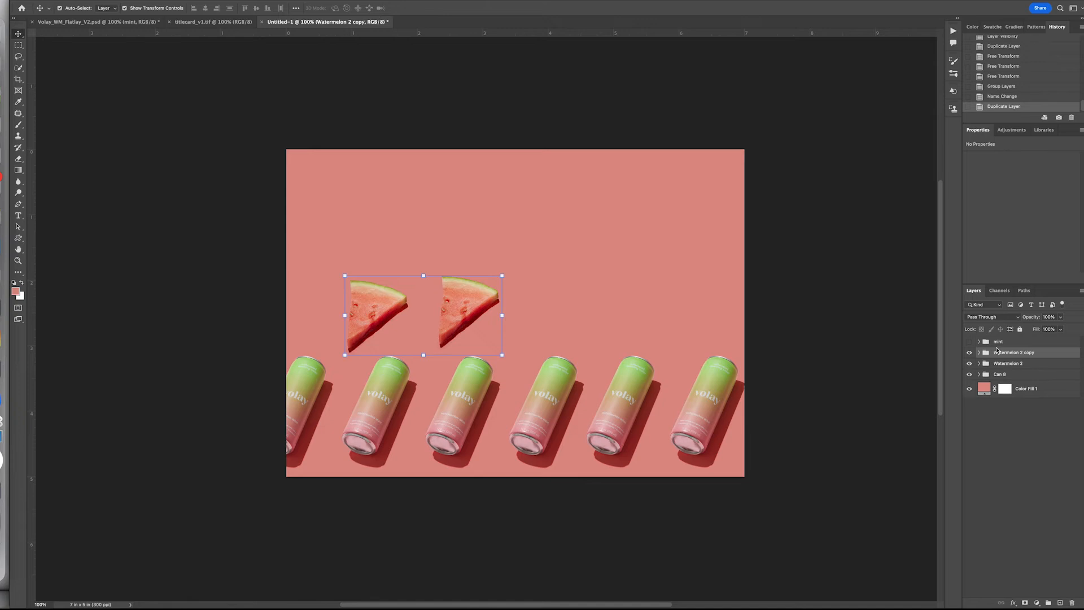
pyautogui.hotkey('ctrl', 't')
pyautogui.moveTo(458, 318); pyautogui.dragTo(633, 317)
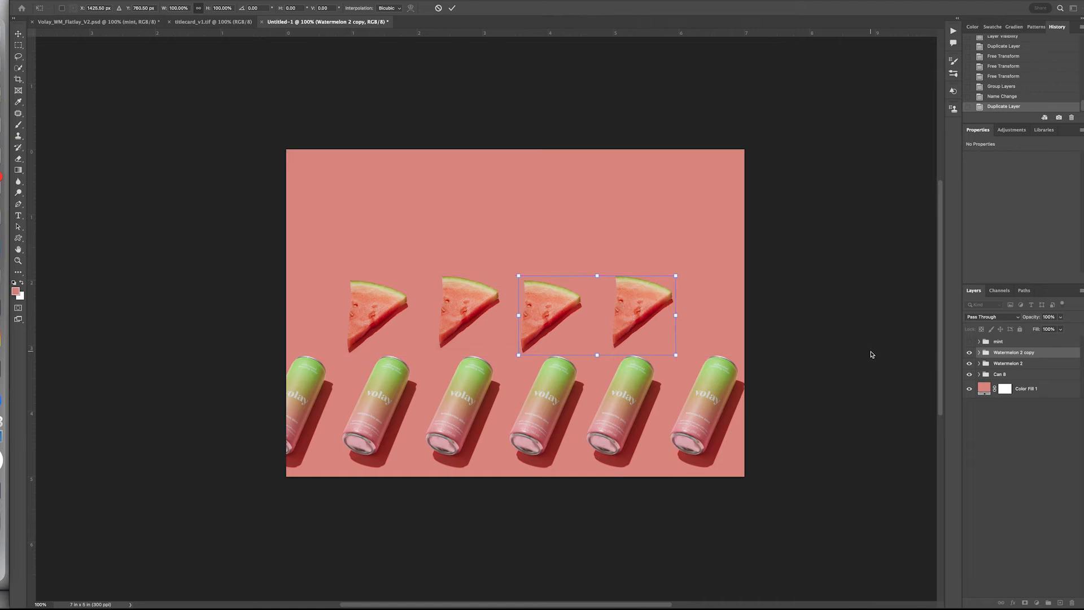
pyautogui.press('Return')
# Group Watermelon 2 and Watermelon 2 copy together and name the new group "Watermelon 4"
pyautogui.click(1042, 365)
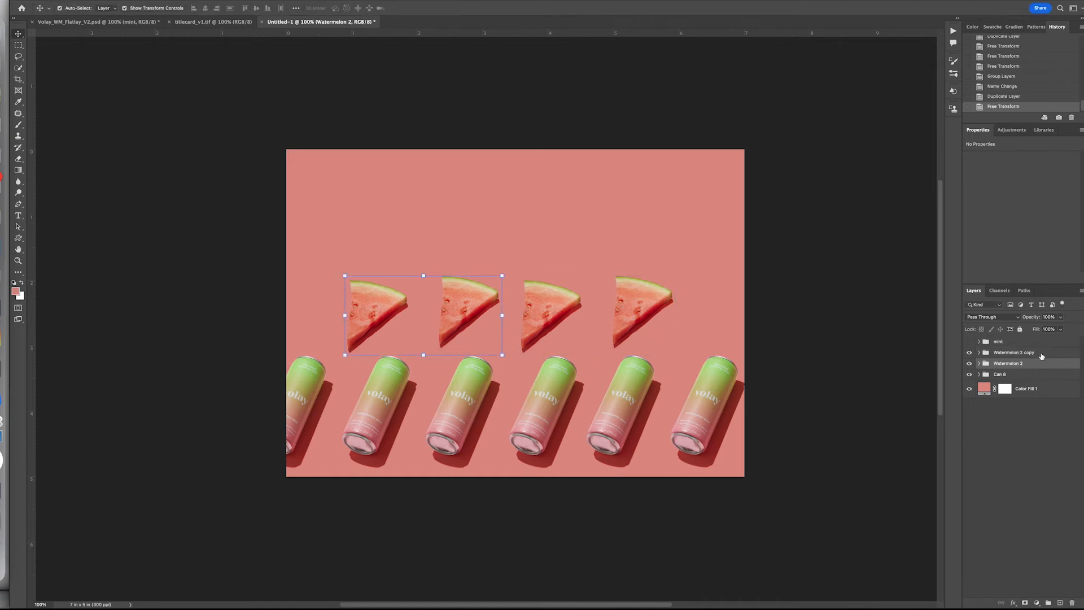
pyautogui.keyDown('shift'); pyautogui.click(1042, 354); pyautogui.keyUp('shift')
pyautogui.hotkey('ctrl', 'g')
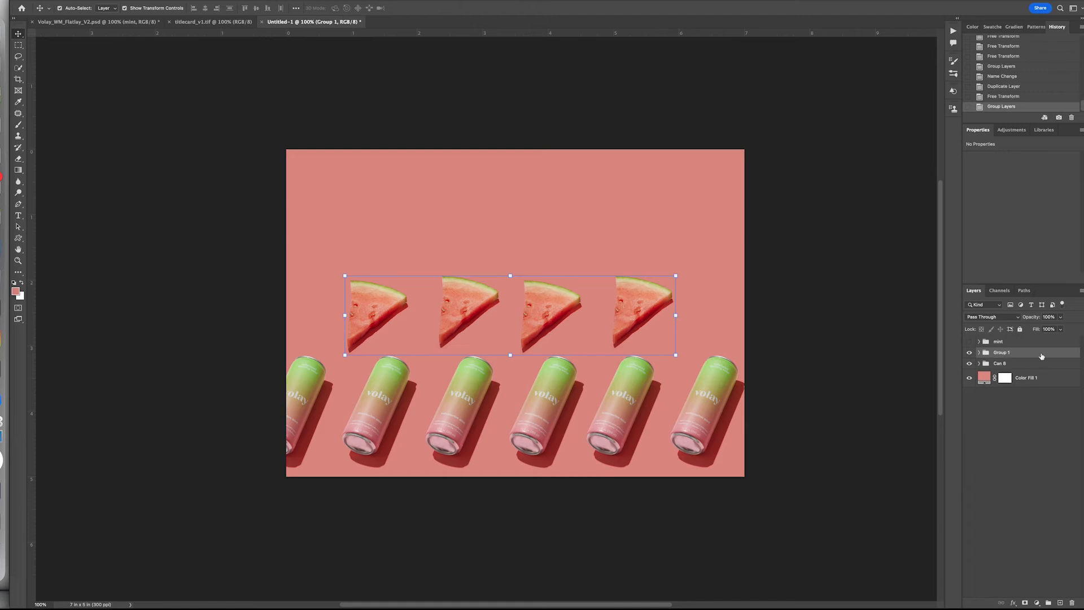
pyautogui.doubleClick(1001, 353)
pyautogui.write('Watermelon 4')
pyautogui.press('Return')
# Move the Watermelon 4 row left to about X 629 px, so its first slice is cut by the canvas edge
pyautogui.press('super+t')
pyautogui.moveTo(534, 314); pyautogui.dragTo(449, 321)
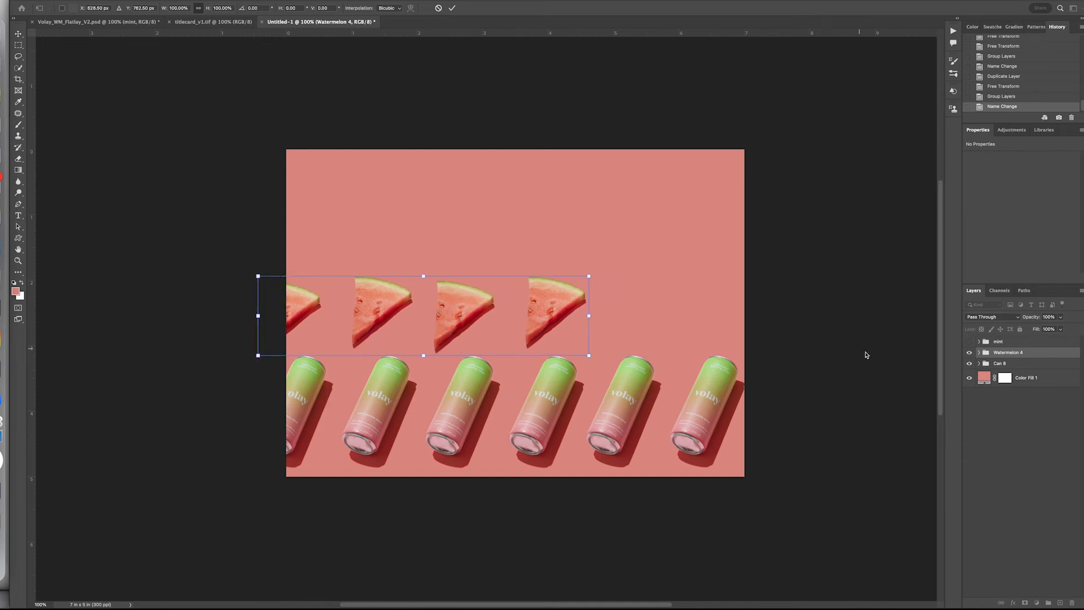
pyautogui.press('Return')
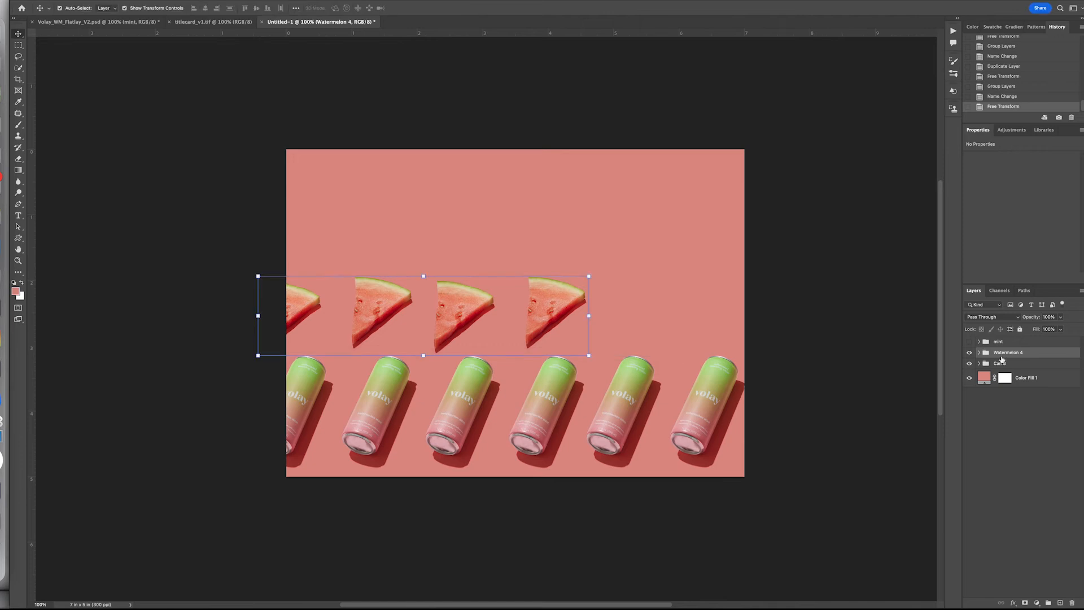
# Duplicate the Watermelon 4 group and move the copy right to about X 2214 px, continuing the row past the canvas edge
pyautogui.hotkey('ctrl', 'j')
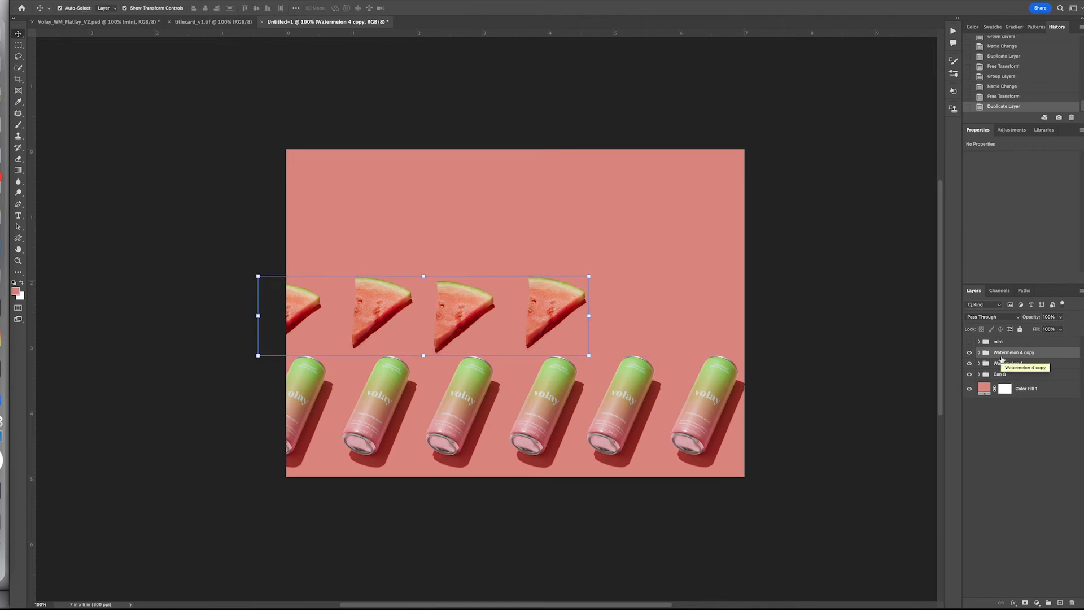
pyautogui.click(587, 316)
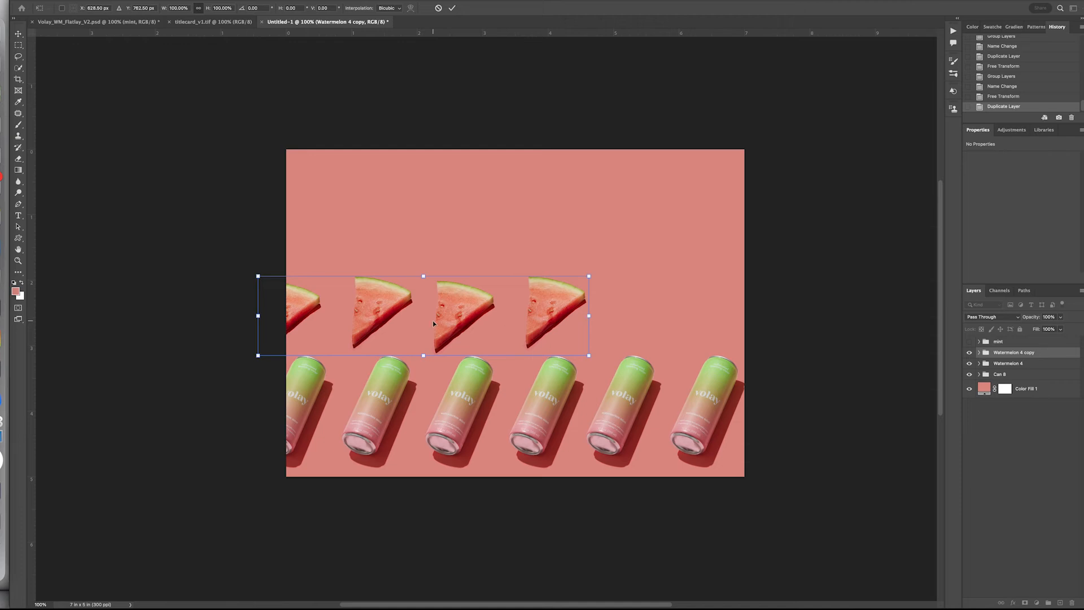
pyautogui.moveTo(462, 316); pyautogui.dragTo(773, 320)
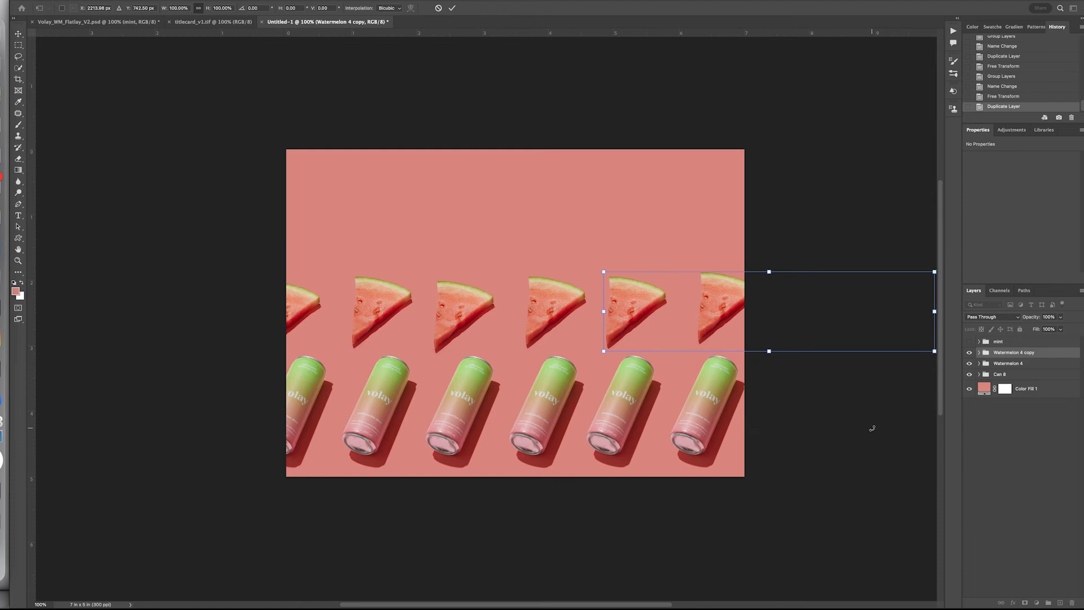
pyautogui.press('Return')
# Group Watermelon 4 and Watermelon 4 copy together and name the new group "Watermelon 8"
pyautogui.click(1008, 363)
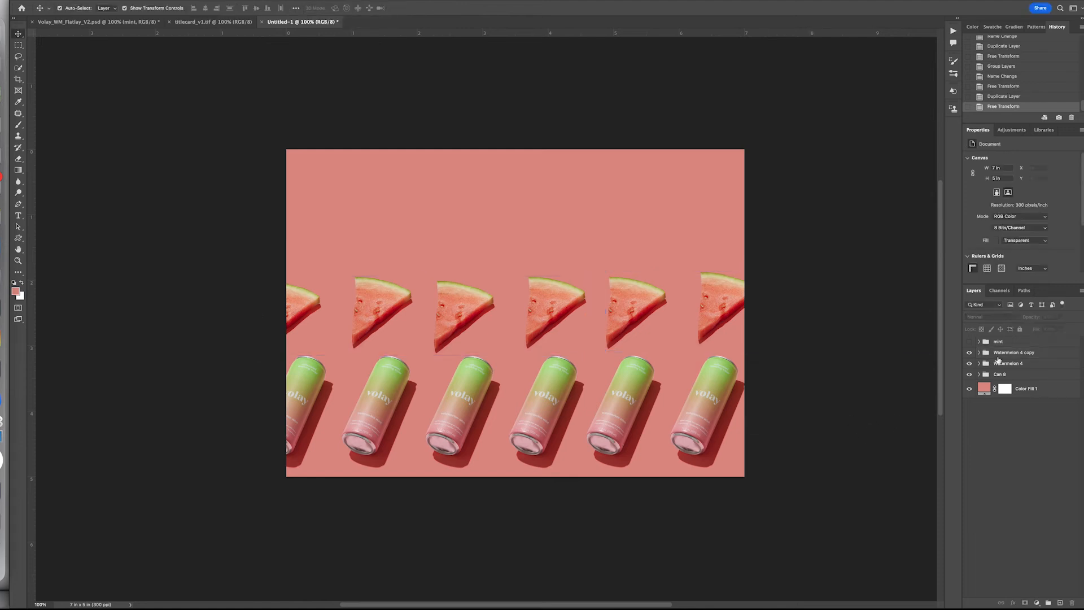
pyautogui.keyDown('shift'); pyautogui.click(1010, 353); pyautogui.keyUp('shift')
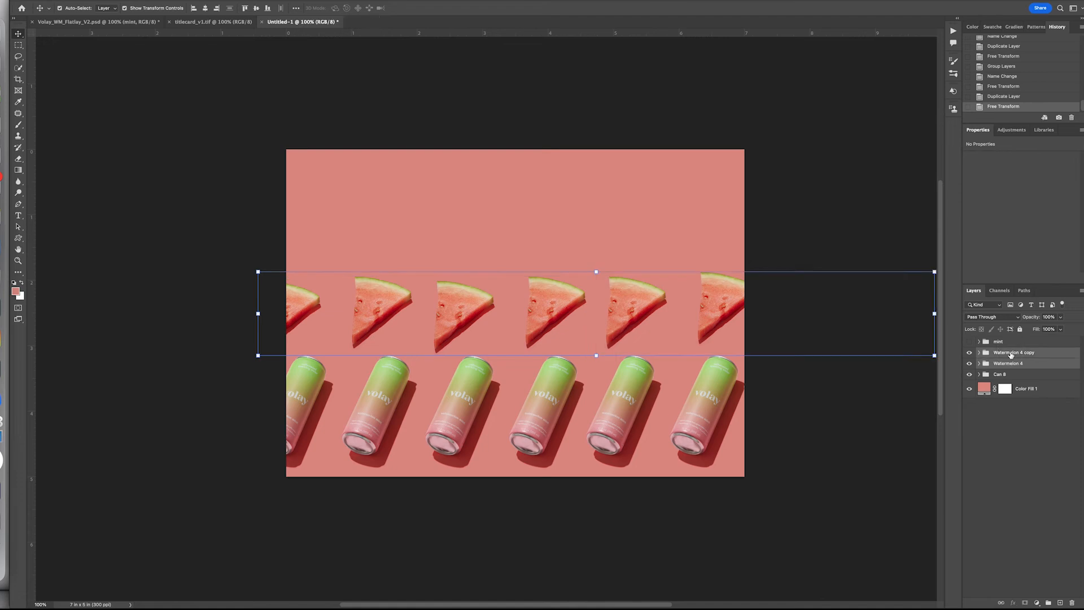
pyautogui.press('super+g')
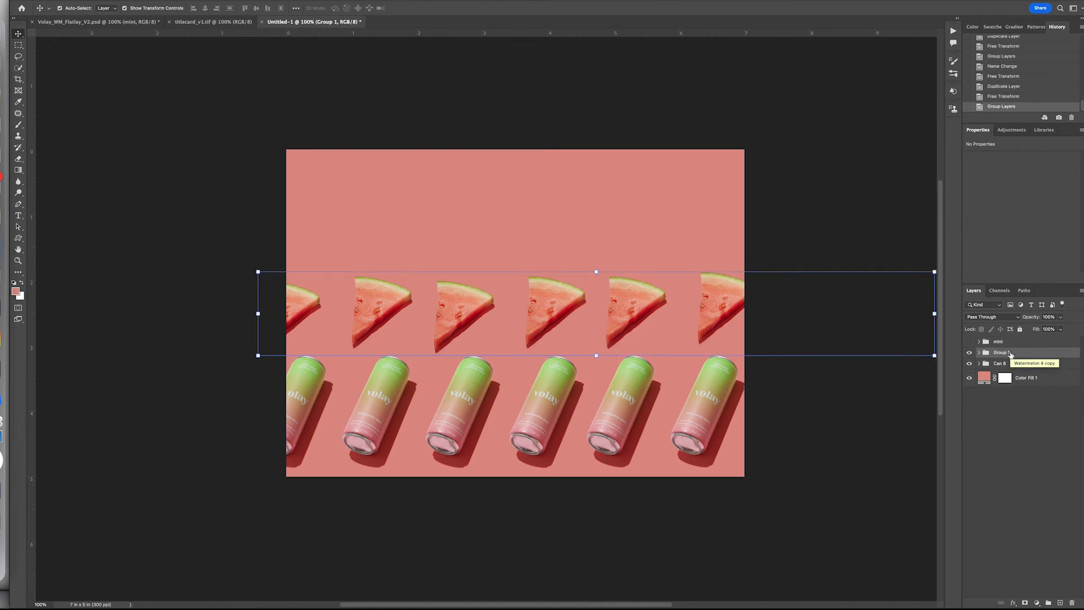
pyautogui.doubleClick(1000, 352)
pyautogui.write('Watermelon')
pyautogui.press('Return')
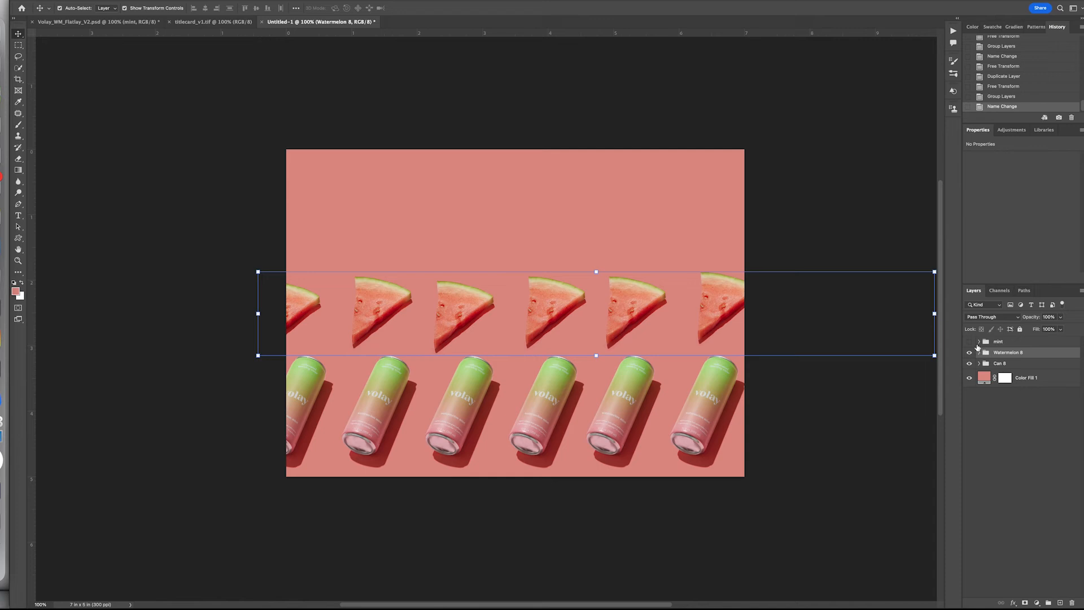
# Take the single mint leaf layer out of the mint group, show it alone, and place it between the second and third watermelon slices
pyautogui.click(969, 341)
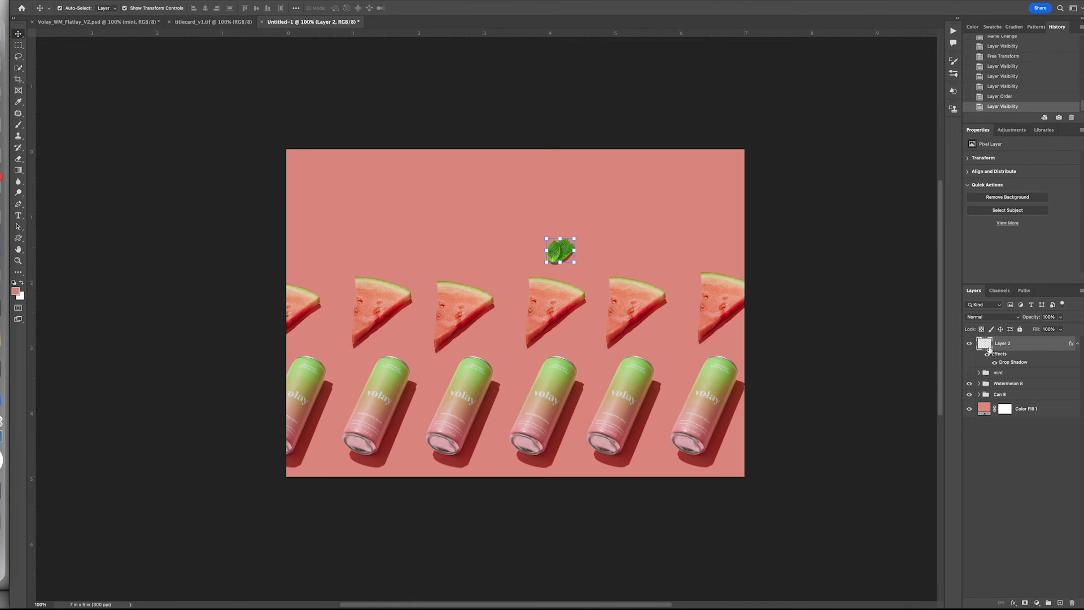
pyautogui.click(884, 340)
pyautogui.click(1033, 349)
pyautogui.moveTo(565, 250); pyautogui.dragTo(412, 335)
pyautogui.click(850, 373)
pyautogui.click(849, 373)
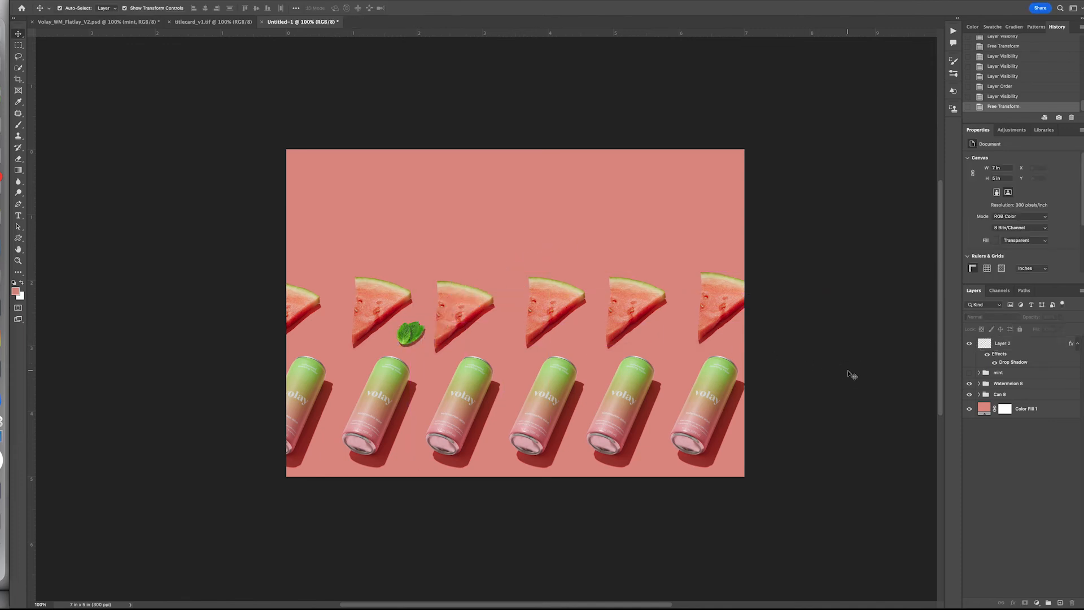
pyautogui.click(1018, 344)
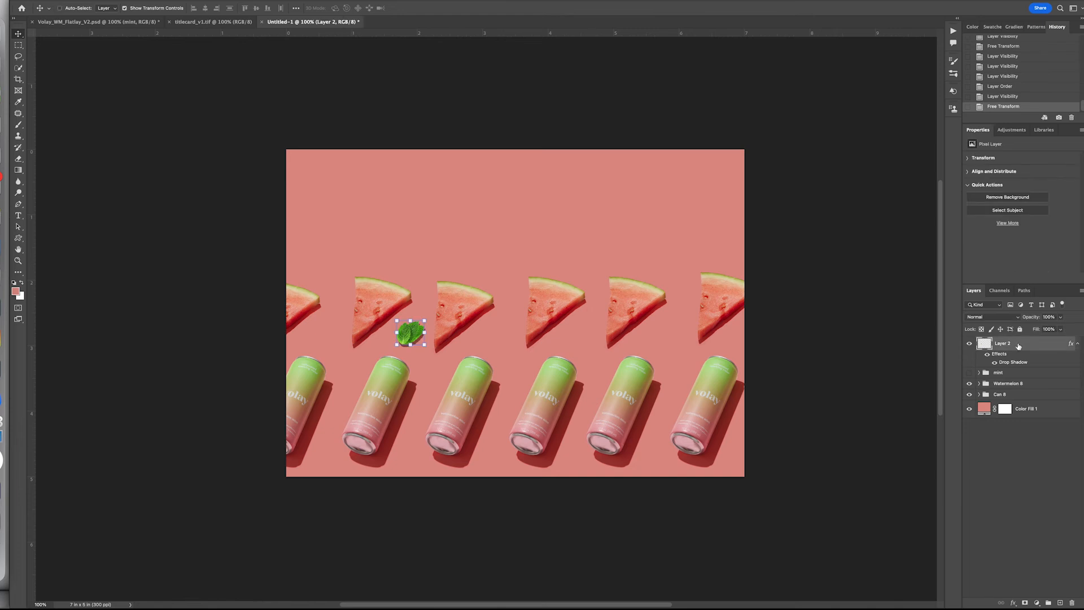
# Duplicate the mint leaf twice, placing one copy between the third and fourth watermelon slices and one between the fourth and fifth
pyautogui.hotkey('ctrl', 'j')
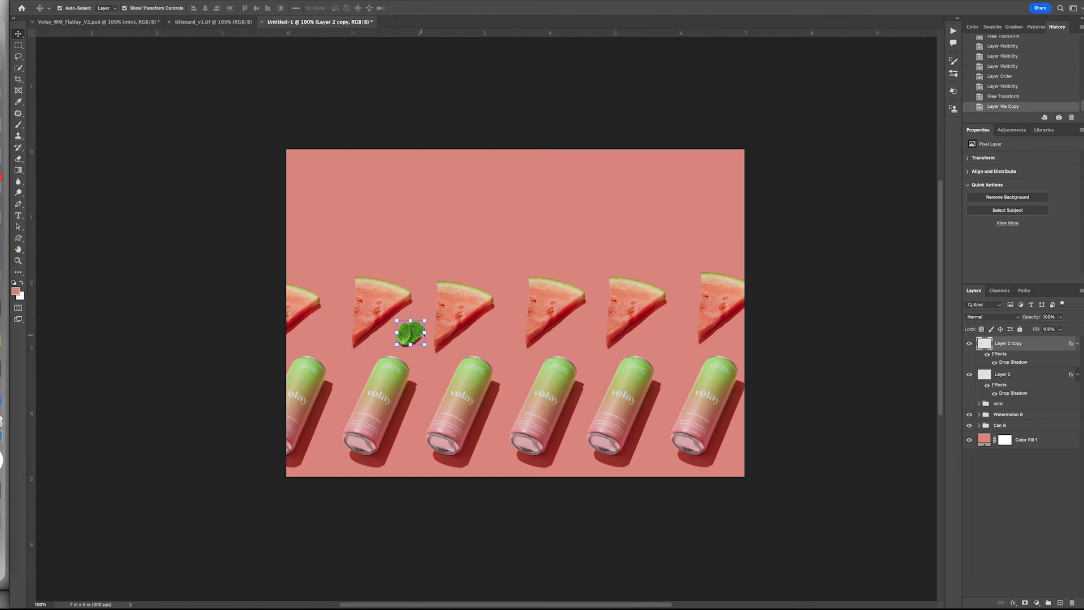
pyautogui.moveTo(411, 334); pyautogui.dragTo(498, 335)
pyautogui.press('Return')
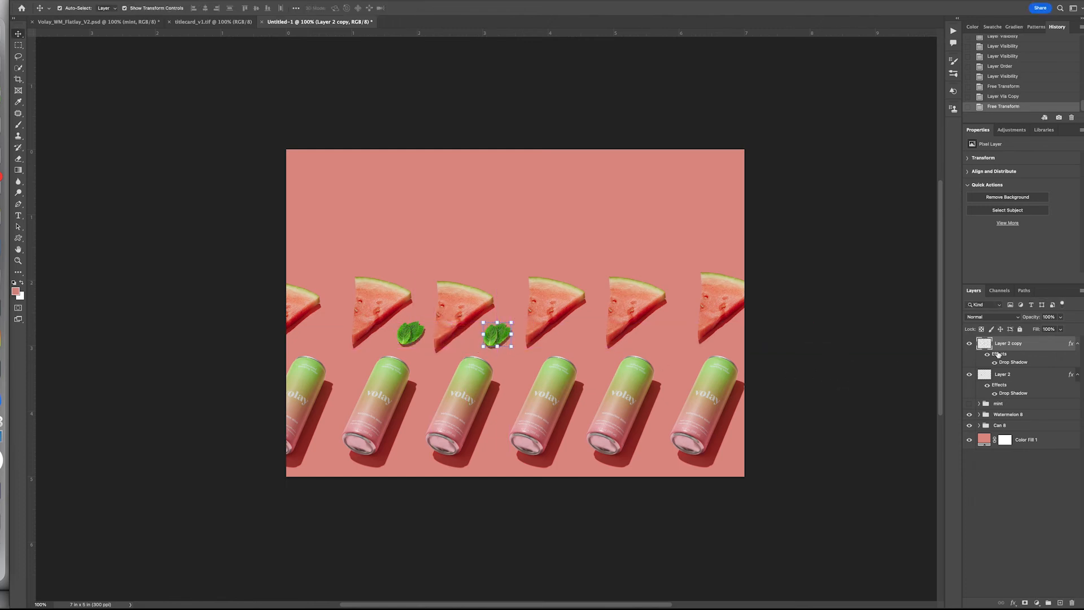
pyautogui.hotkey('ctrl', 'j')
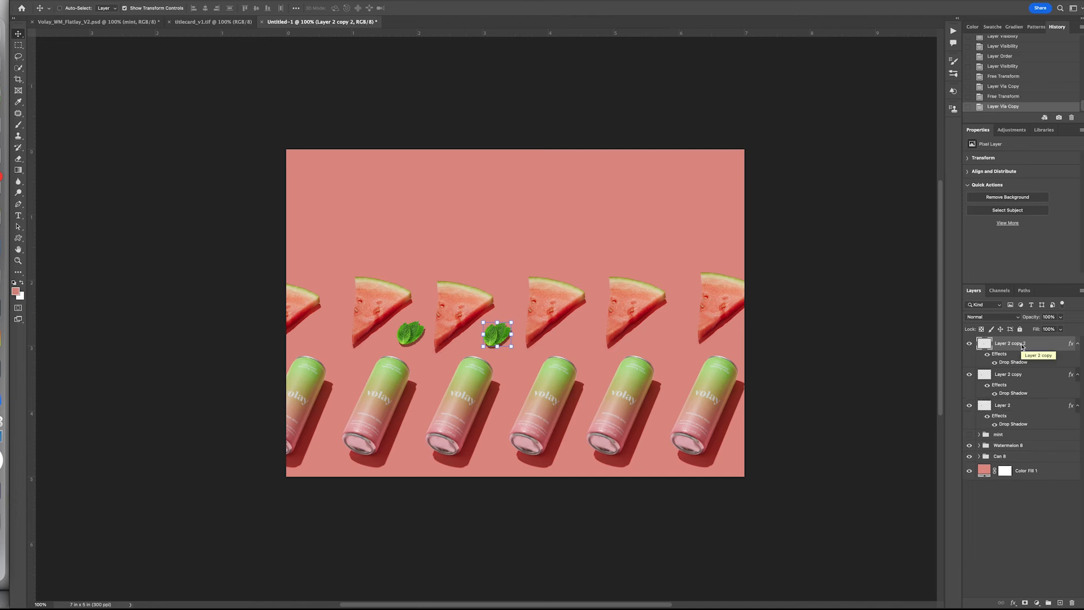
pyautogui.moveTo(496, 337); pyautogui.dragTo(585, 336)
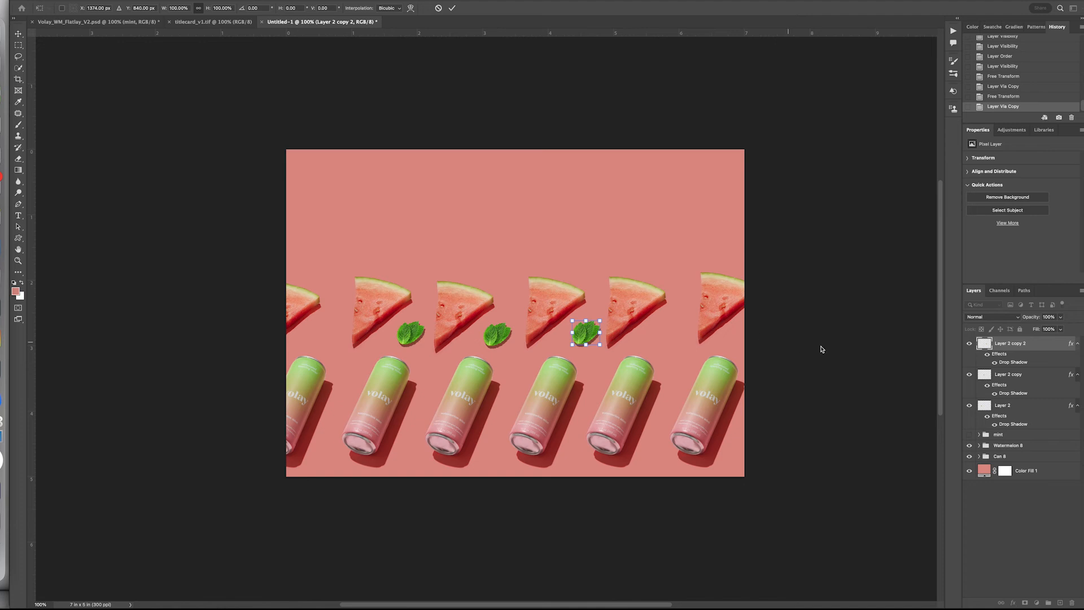
pyautogui.press('Return')
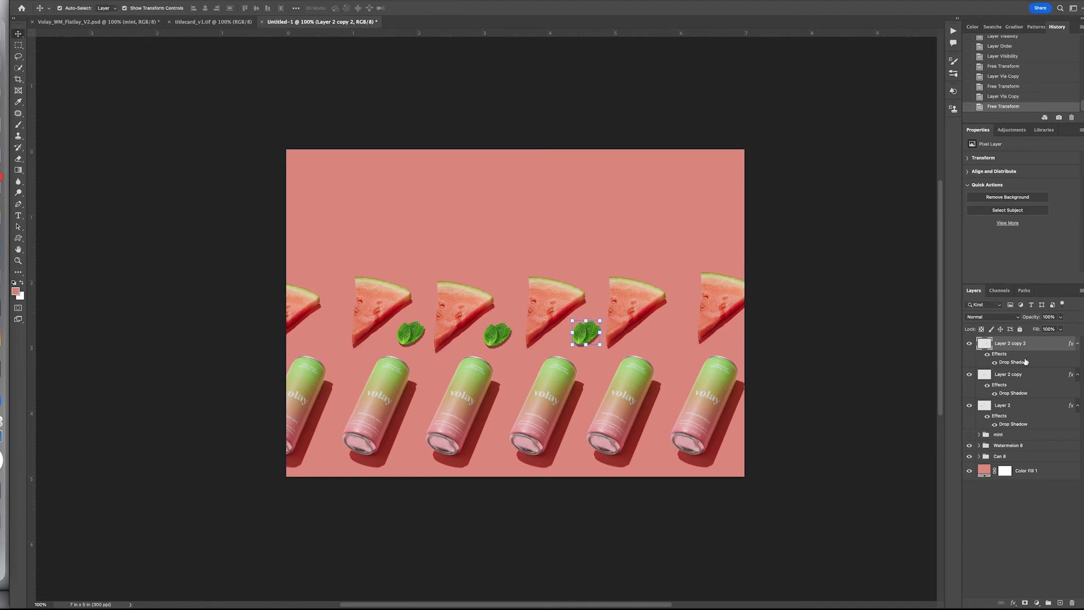
pyautogui.press('i')
pyautogui.press('super+k')
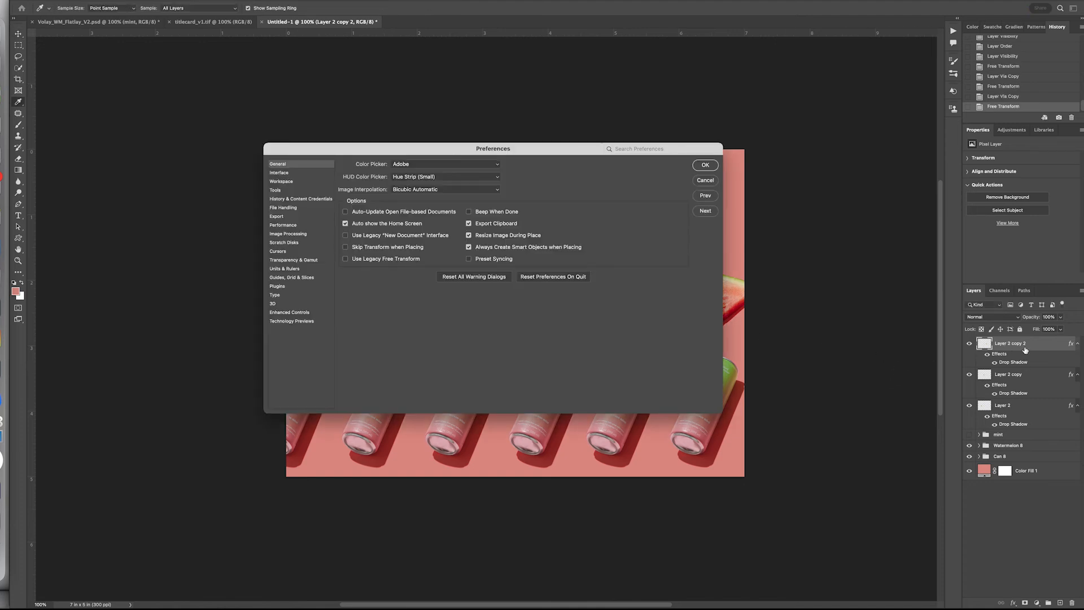
pyautogui.click(706, 180)
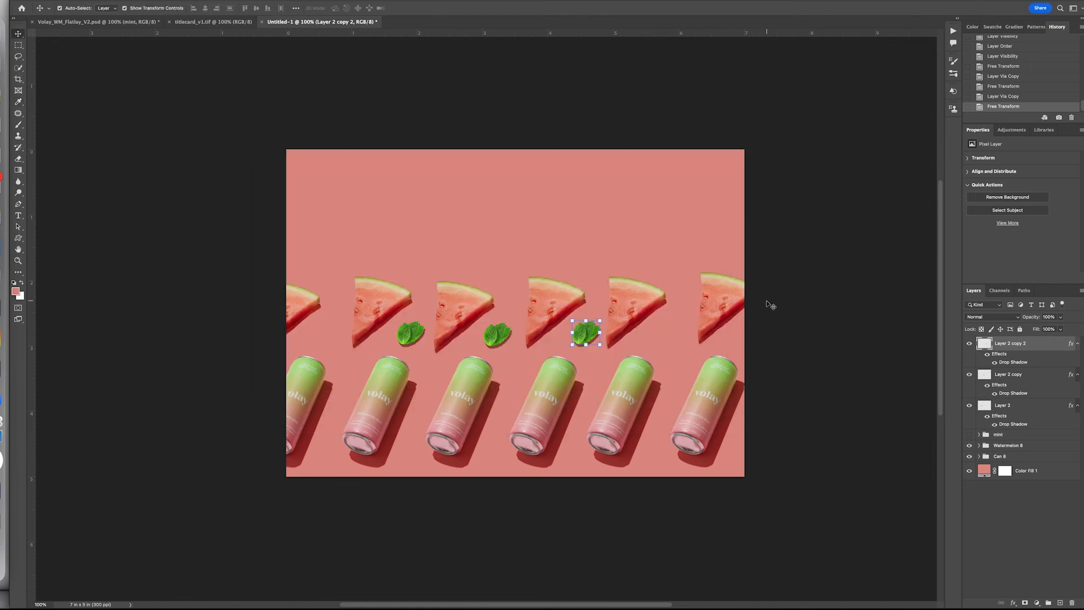
# Duplicate the mint leaf again and place the copy between the fifth and sixth watermelon slices
pyautogui.press('super+j')
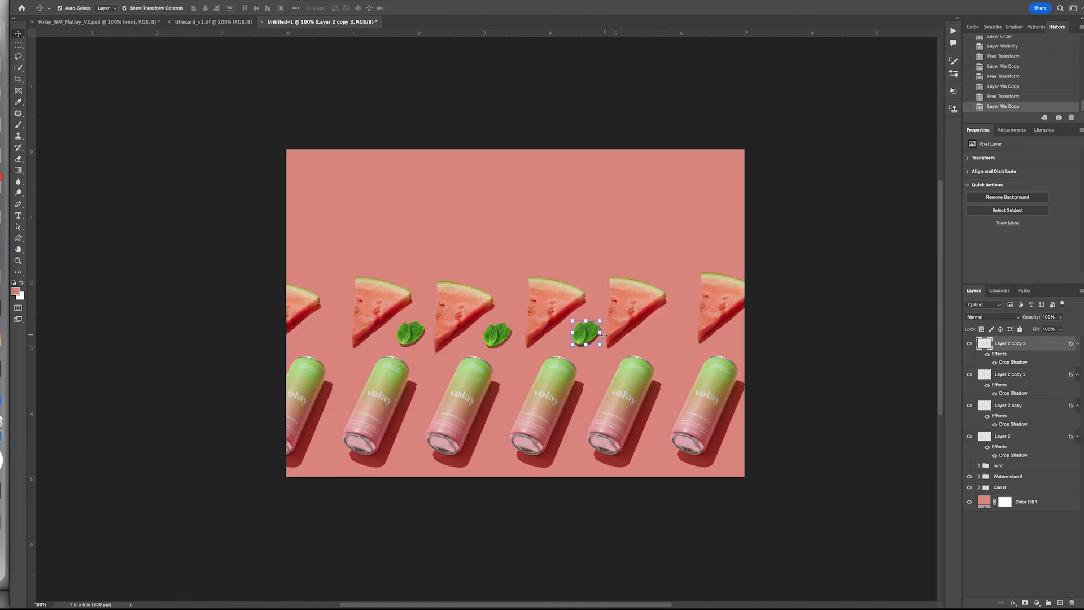
pyautogui.press('super+t')
pyautogui.moveTo(592, 337); pyautogui.dragTo(670, 332)
pyautogui.press('Return')
# Add another mint leaf copy and place it between the cut-off first slice and the second watermelon slice
pyautogui.hotkey('ctrl', 'j')
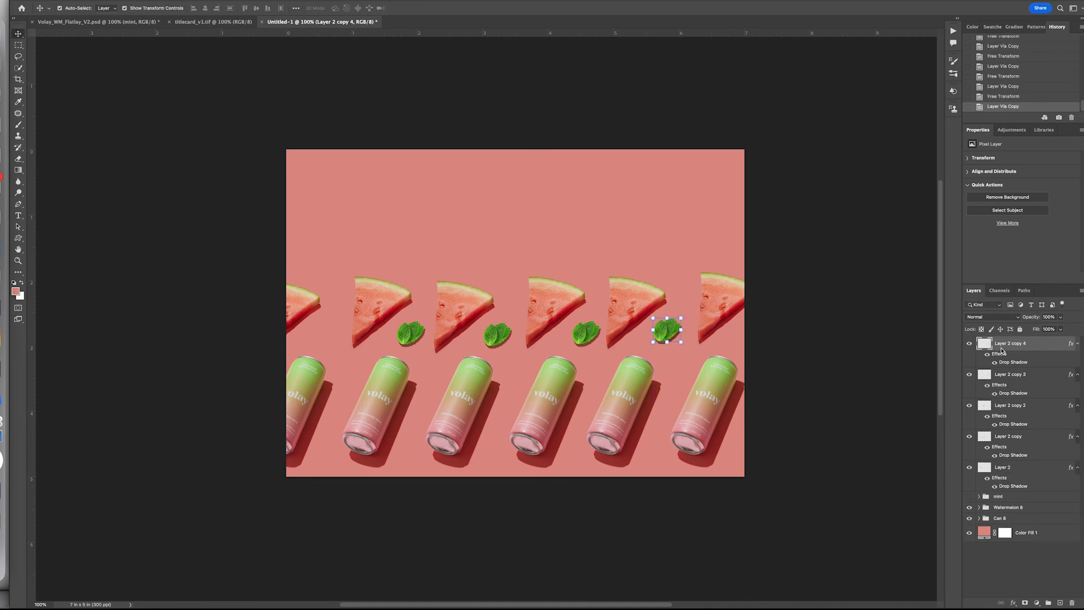
pyautogui.hotkey('ctrl', 't')
pyautogui.moveTo(677, 334); pyautogui.dragTo(329, 341)
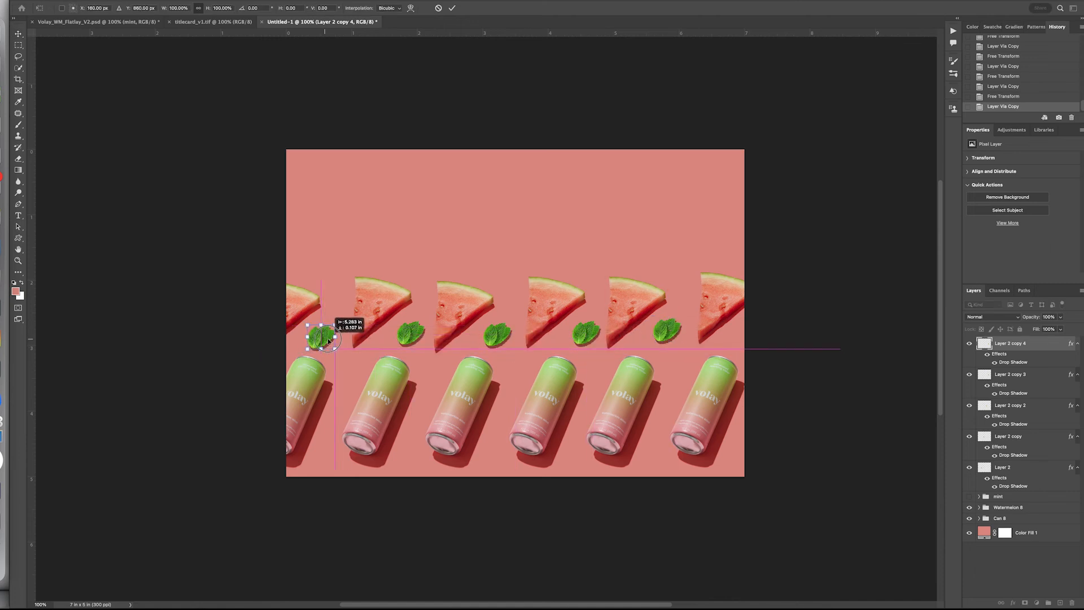
pyautogui.press('Return')
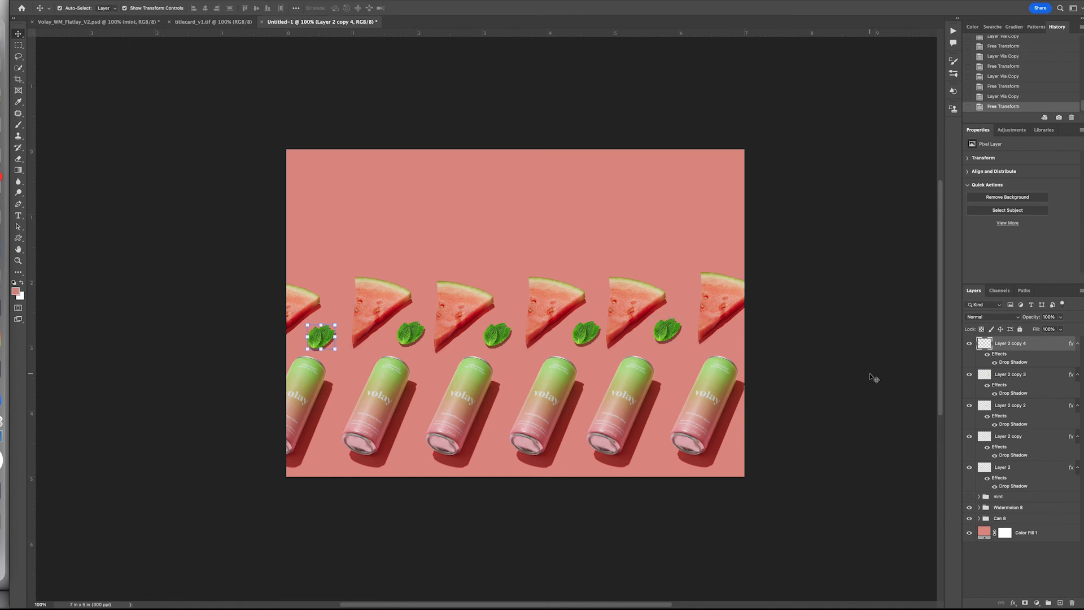
# Group the five mint leaf layers, from Layer 2 to Layer 2 copy 4, and name the group "Mint 5"
pyautogui.click(1041, 472)
pyautogui.keyDown('shift'); pyautogui.click(1032, 344); pyautogui.keyUp('shift')
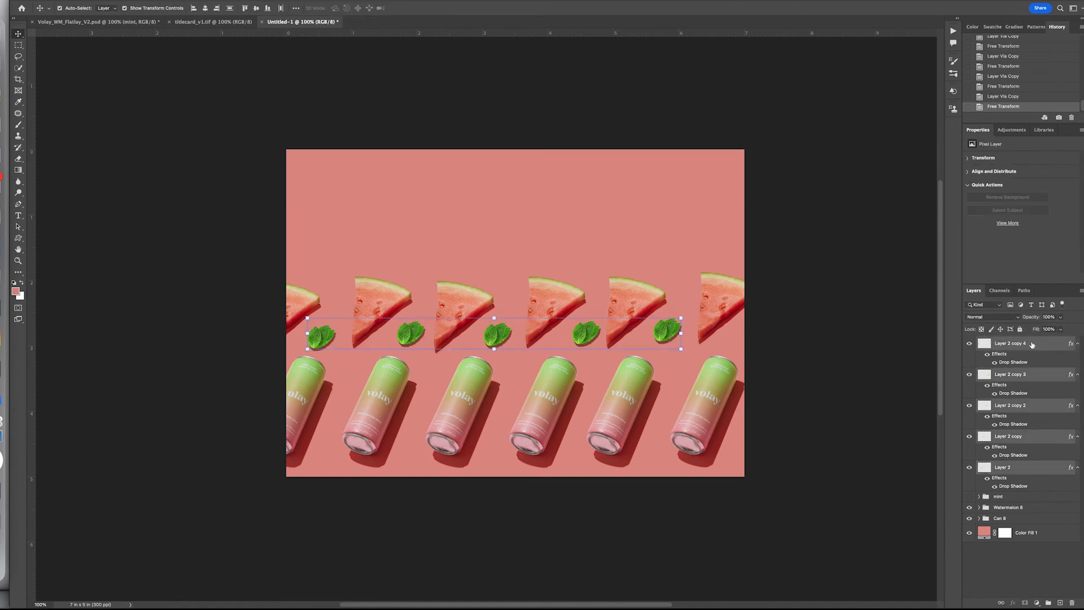
pyautogui.press('super+g')
pyautogui.doubleClick(1004, 341)
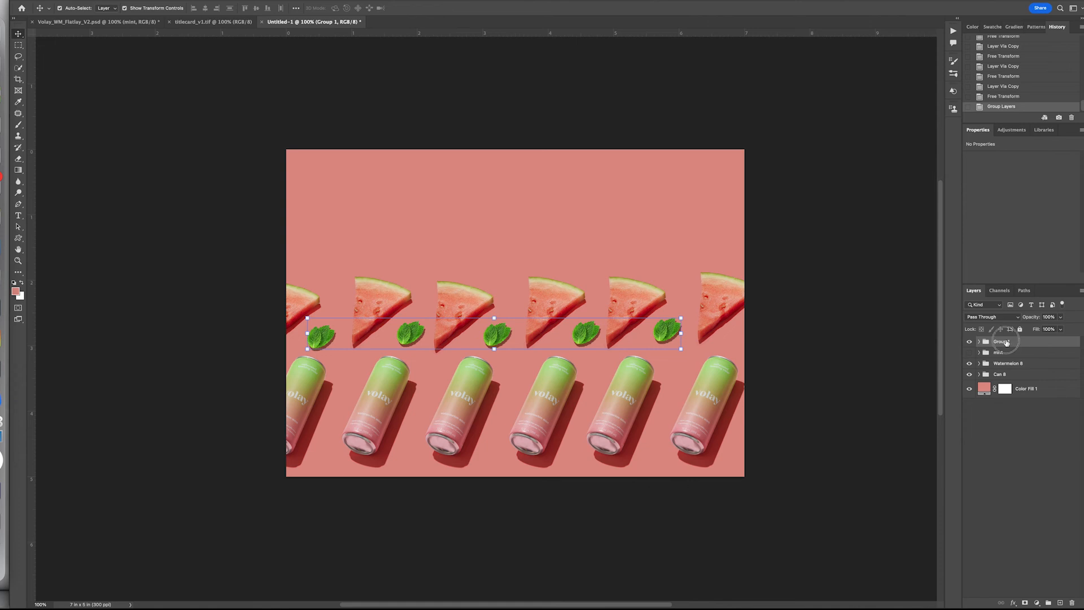
pyautogui.write('Mint 5')
pyautogui.press('Return')
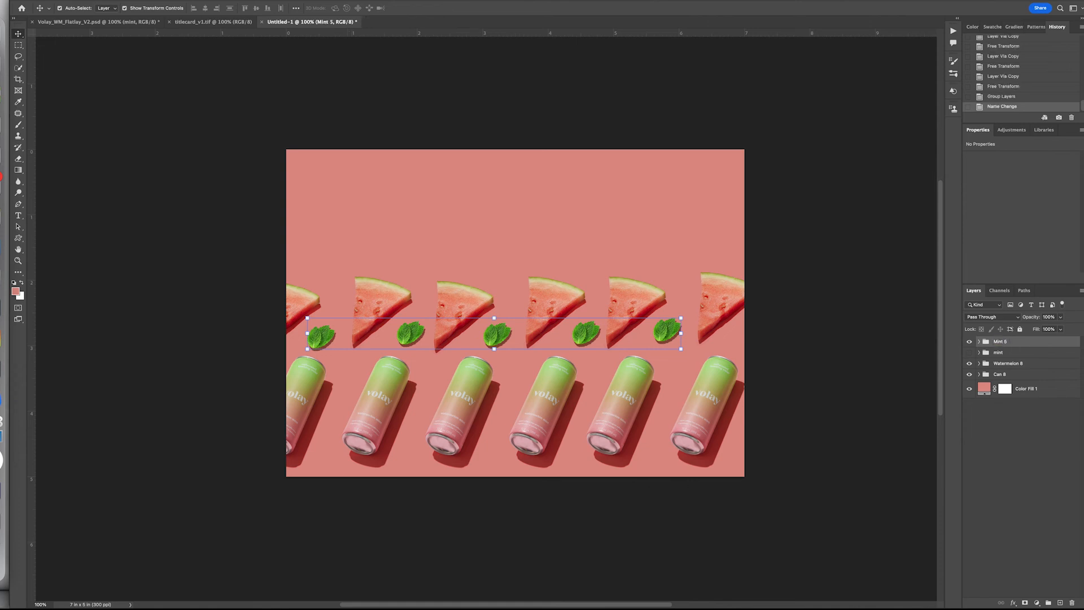
# Duplicate the Can 8 group and move the copy above the watermelon row, to about X 1288 px, Y 338 px
pyautogui.click(1000, 376)
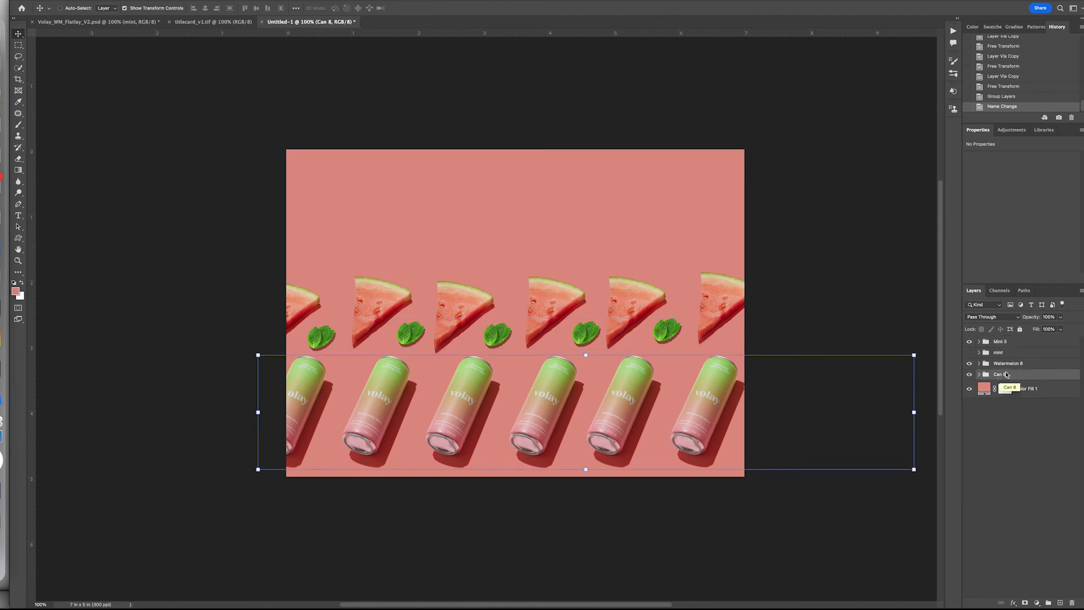
pyautogui.hotkey('ctrl', 'j')
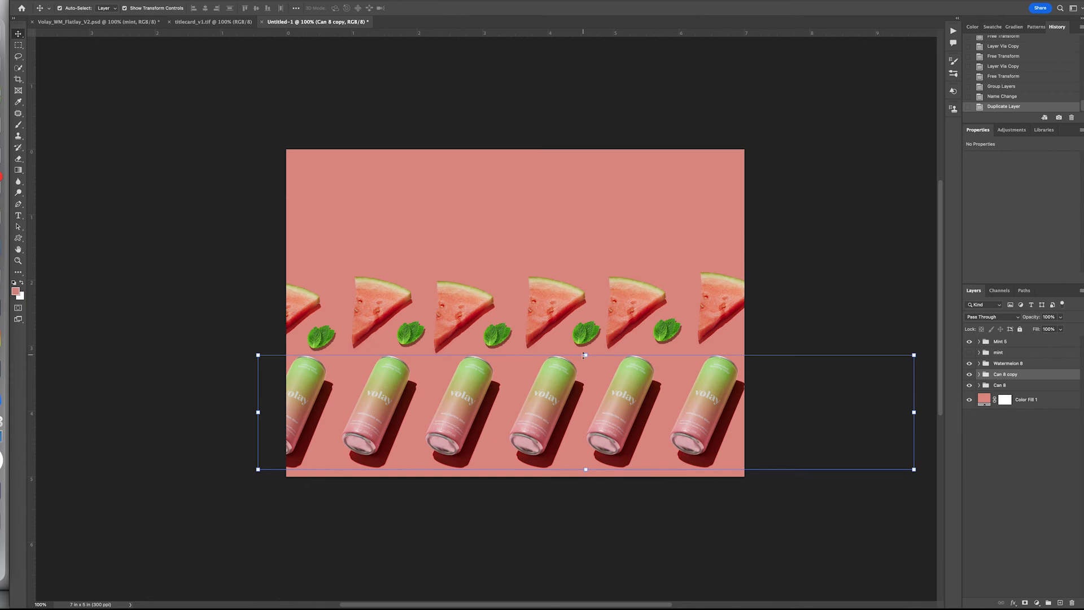
pyautogui.moveTo(585, 355); pyautogui.dragTo(551, 232)
pyautogui.moveTo(552, 211); pyautogui.dragTo(555, 195)
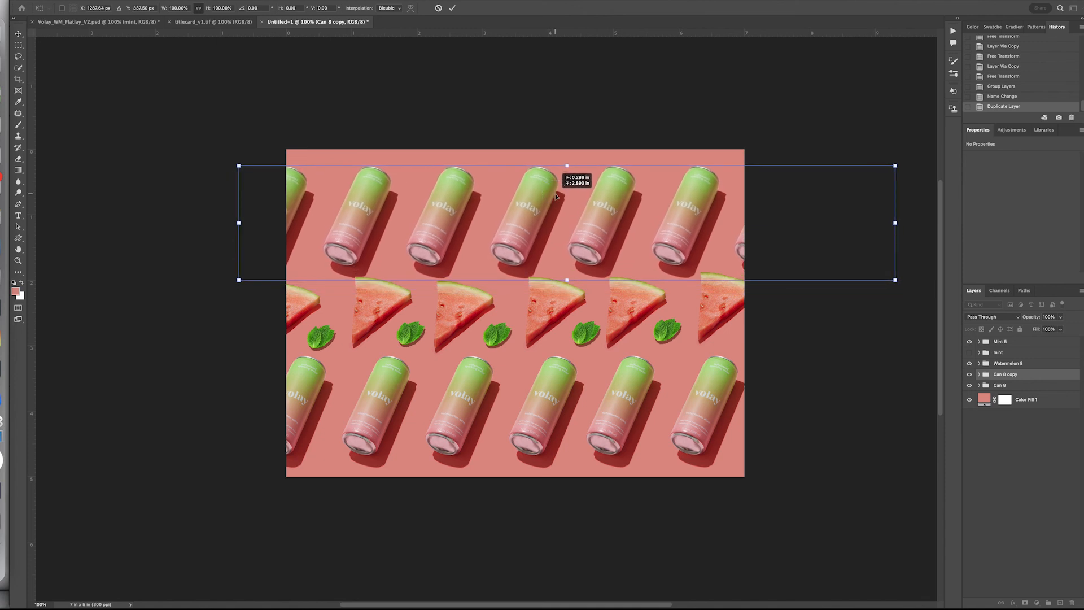
pyautogui.press('Return')
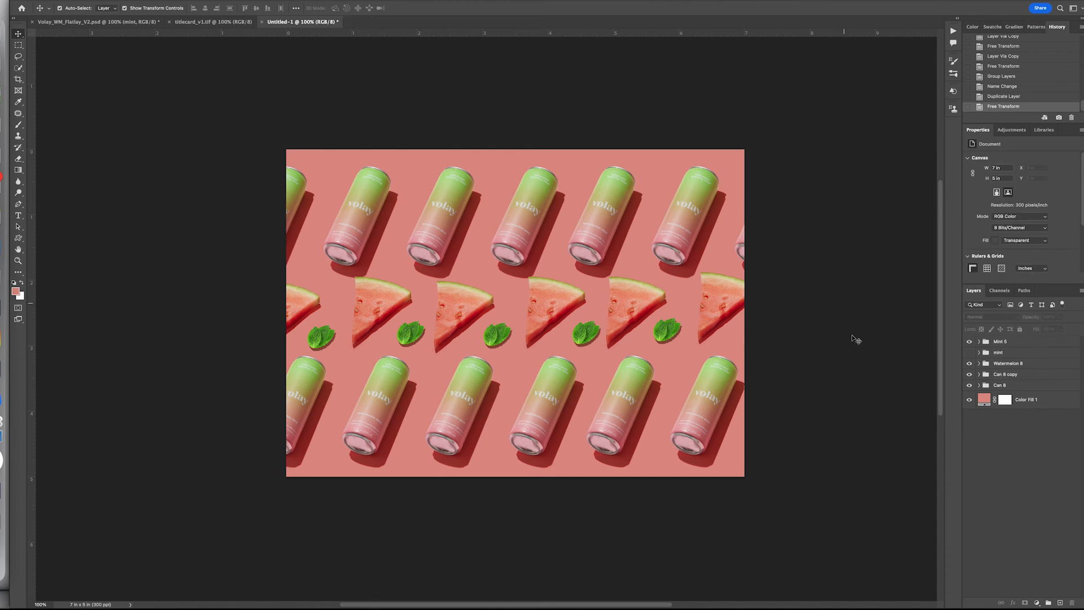
# Duplicate the Mint 5 group and move the copy above the upper can row, so the canvas's top edge cuts the leaves
pyautogui.click(1012, 342)
pyautogui.hotkey('ctrl', 'j')
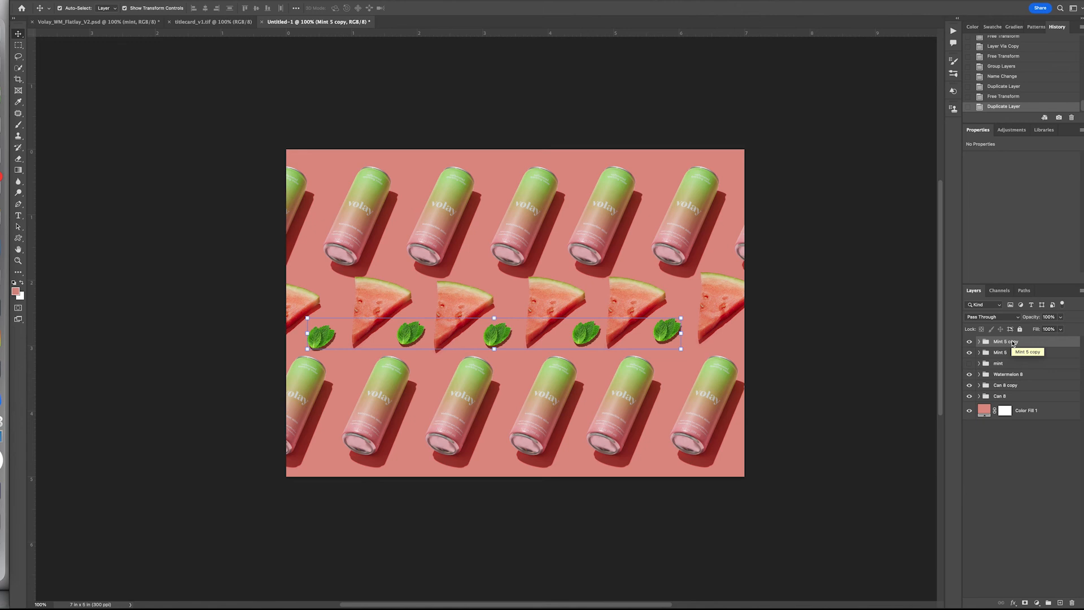
pyautogui.hotkey('ctrl', 't')
pyautogui.moveTo(600, 328); pyautogui.dragTo(641, 145)
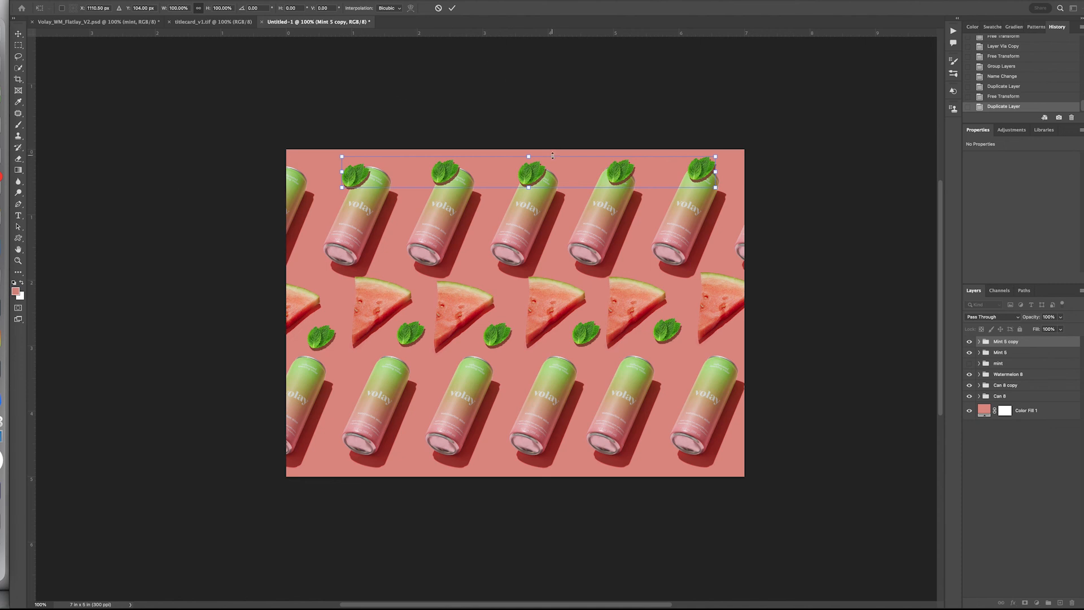
pyautogui.moveTo(556, 170); pyautogui.dragTo(525, 144)
pyautogui.press('Return')
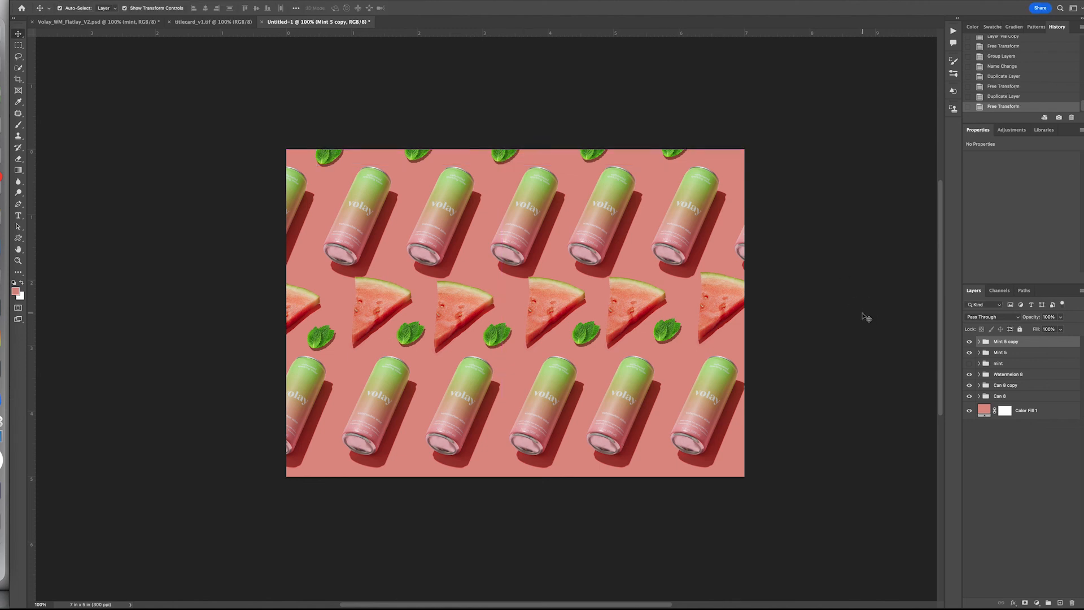
pyautogui.click(862, 315)
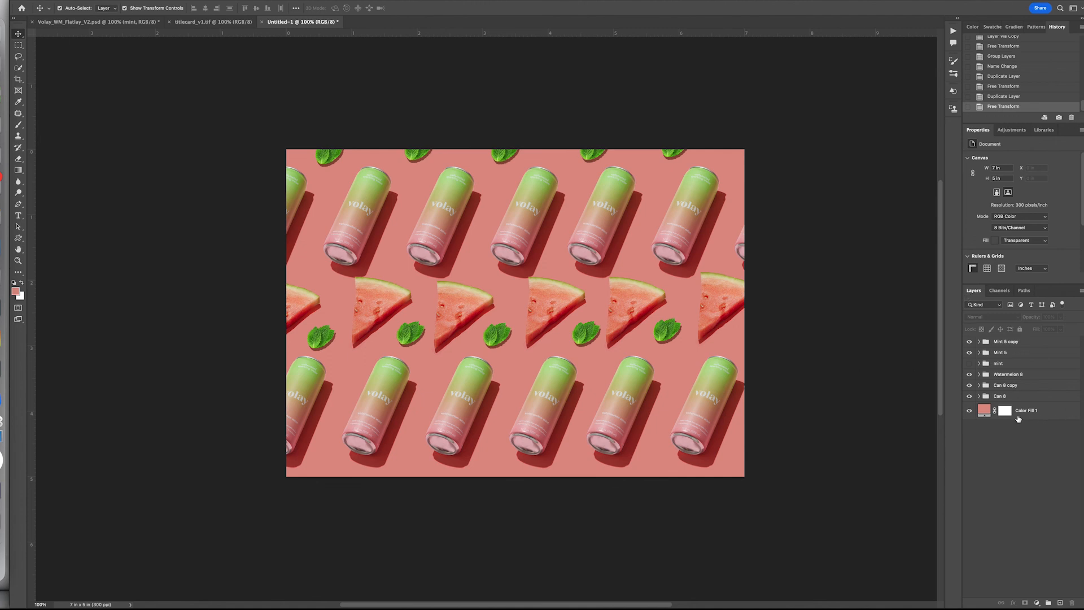
# Change the Color Fill 1 background to the light green #b6d48a, sampled from the upper part of a can
pyautogui.click(985, 412)
pyautogui.doubleClick(985, 412)
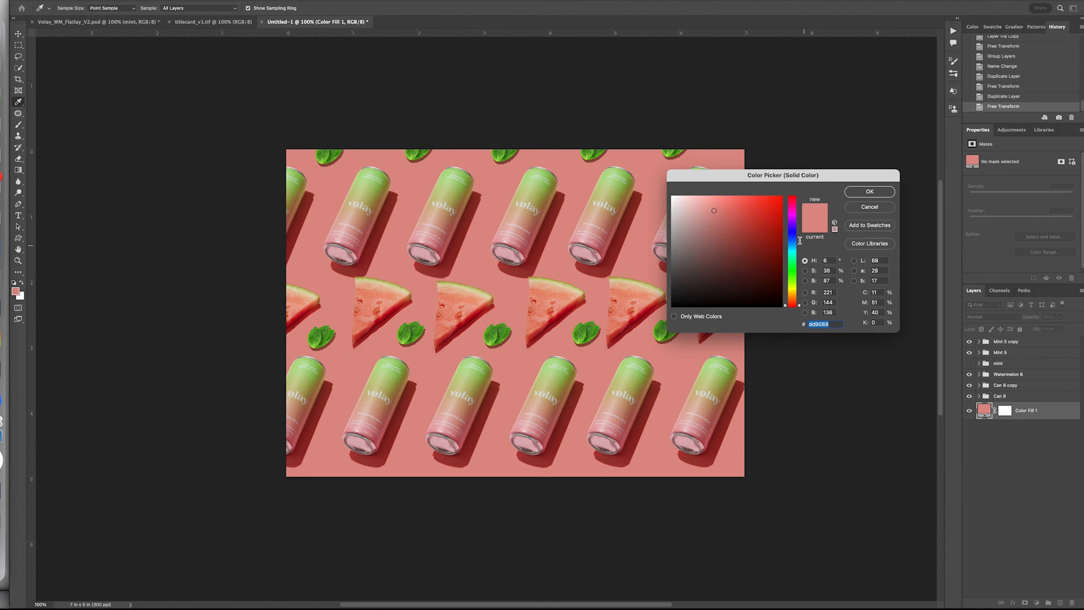
pyautogui.click(609, 190)
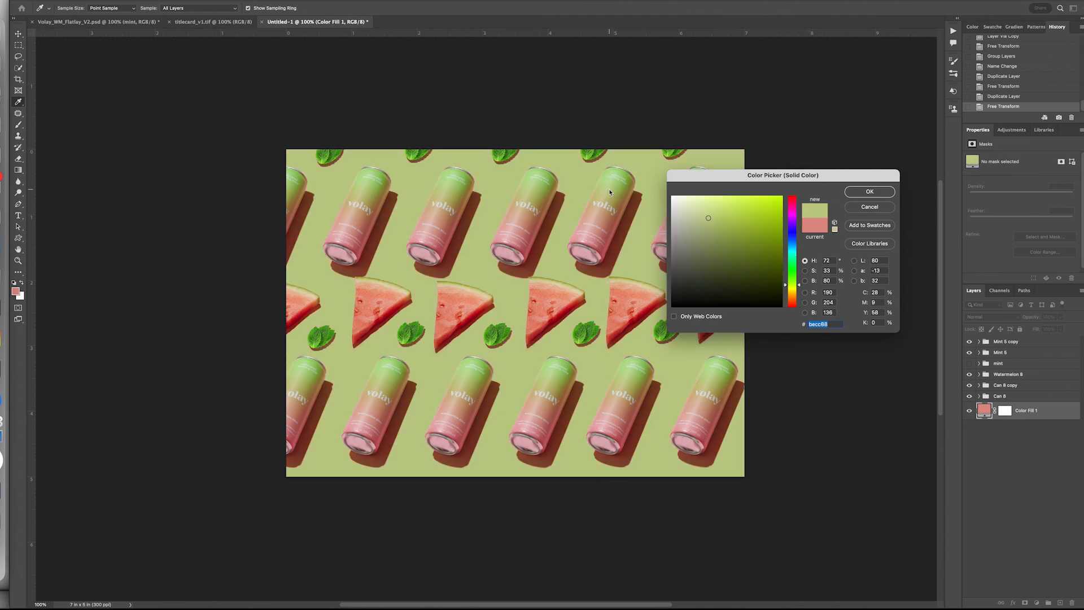
pyautogui.click(597, 227)
pyautogui.click(597, 231)
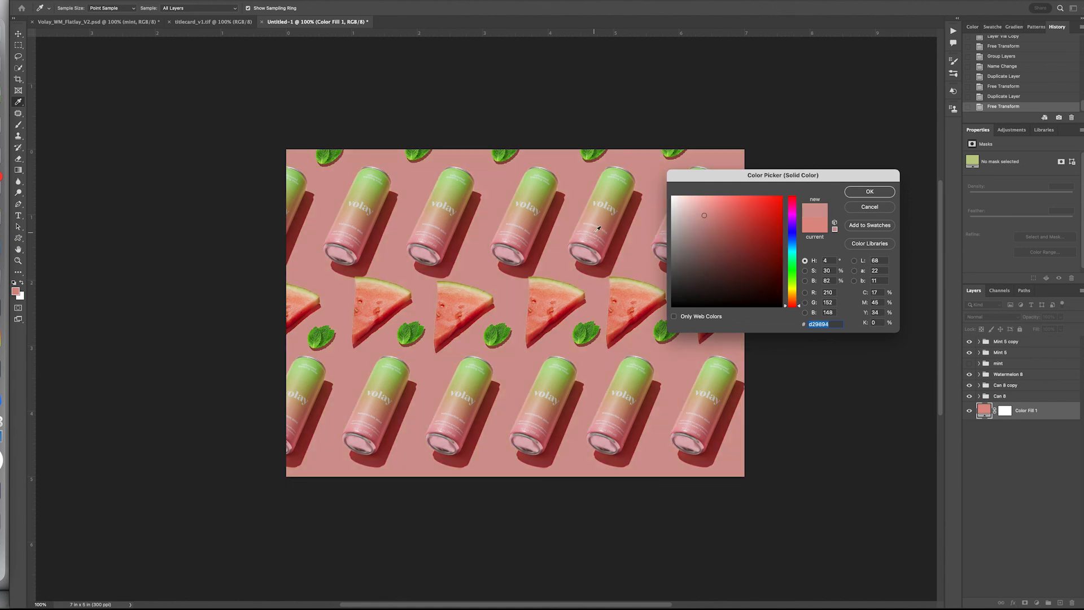
pyautogui.click(613, 217)
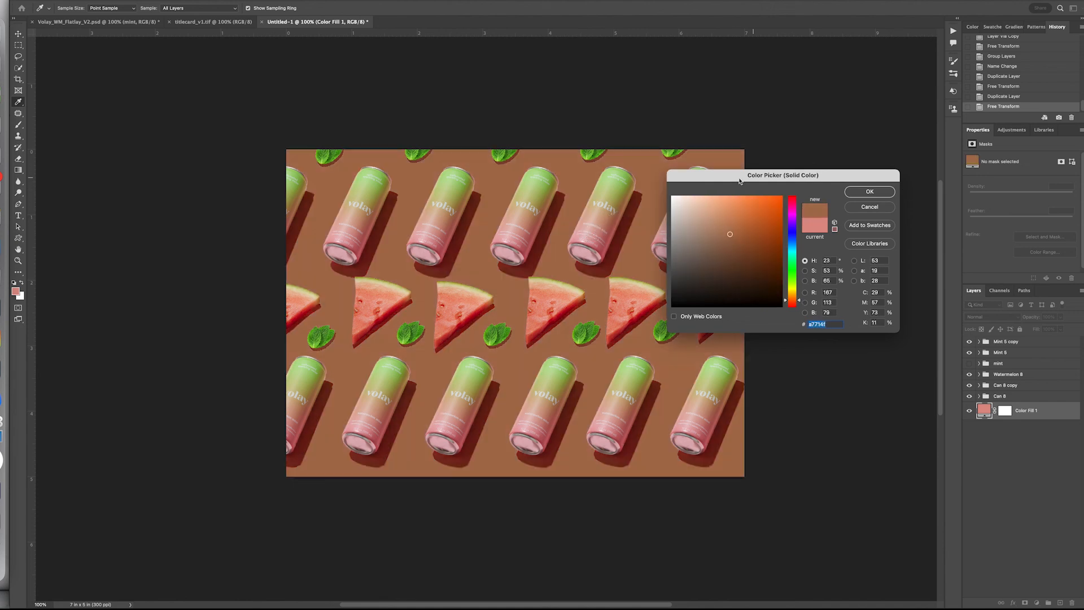
pyautogui.click(617, 180)
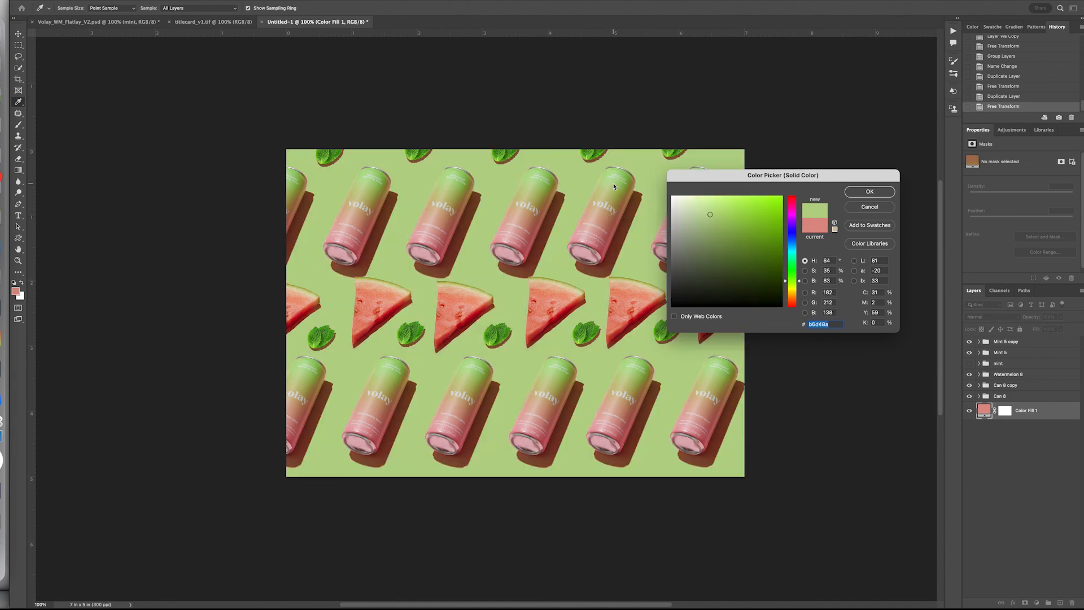
pyautogui.click(866, 192)
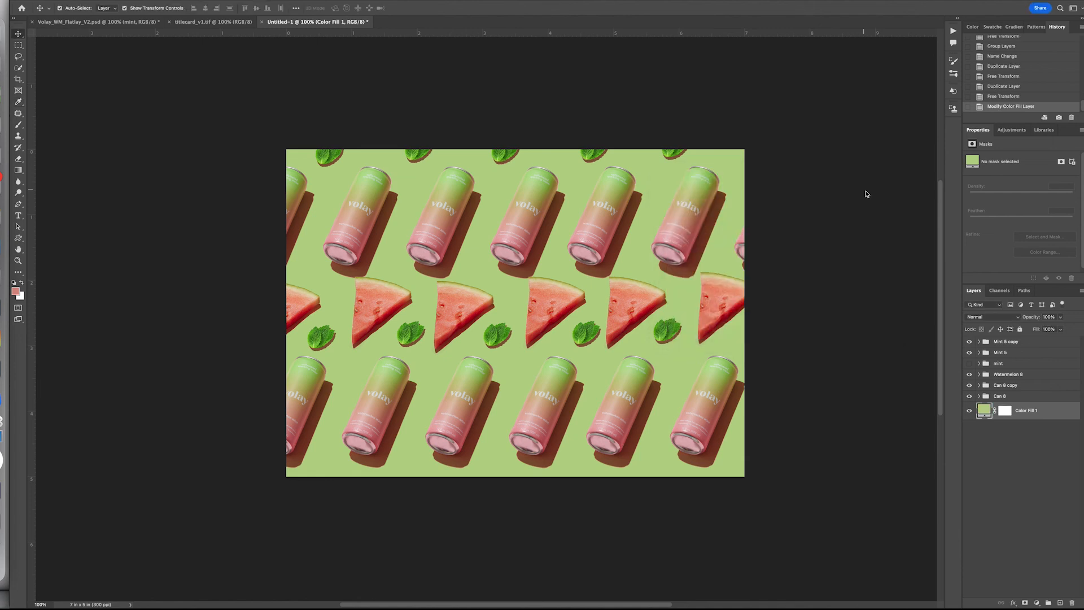
# Add a gradient fill layer directly above Color Fill 1, based on the black-to-white preset from the Basics set
pyautogui.click(1037, 603)
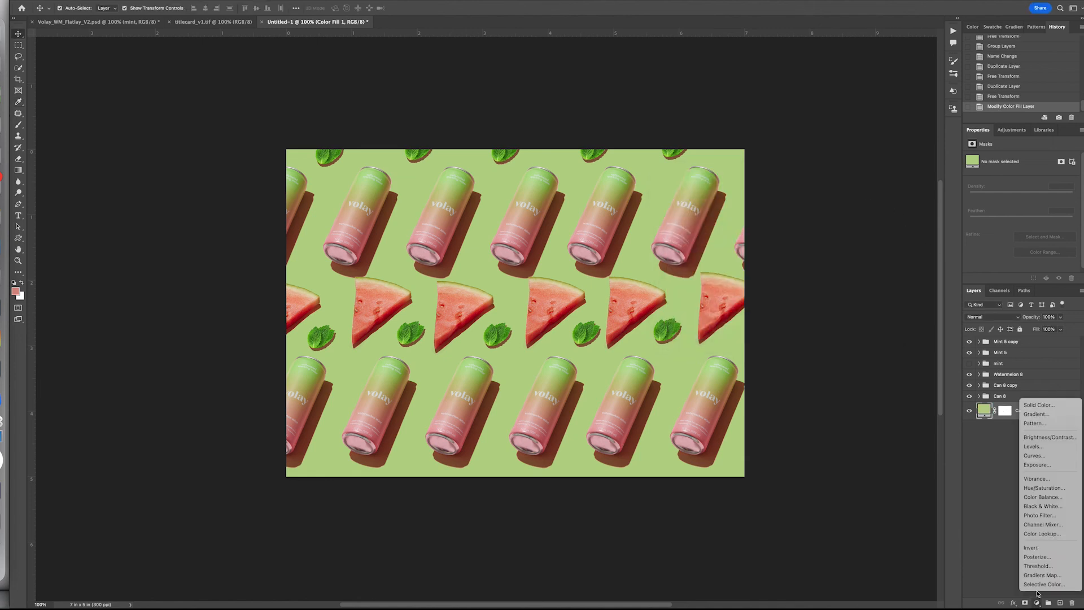
pyautogui.click(1040, 415)
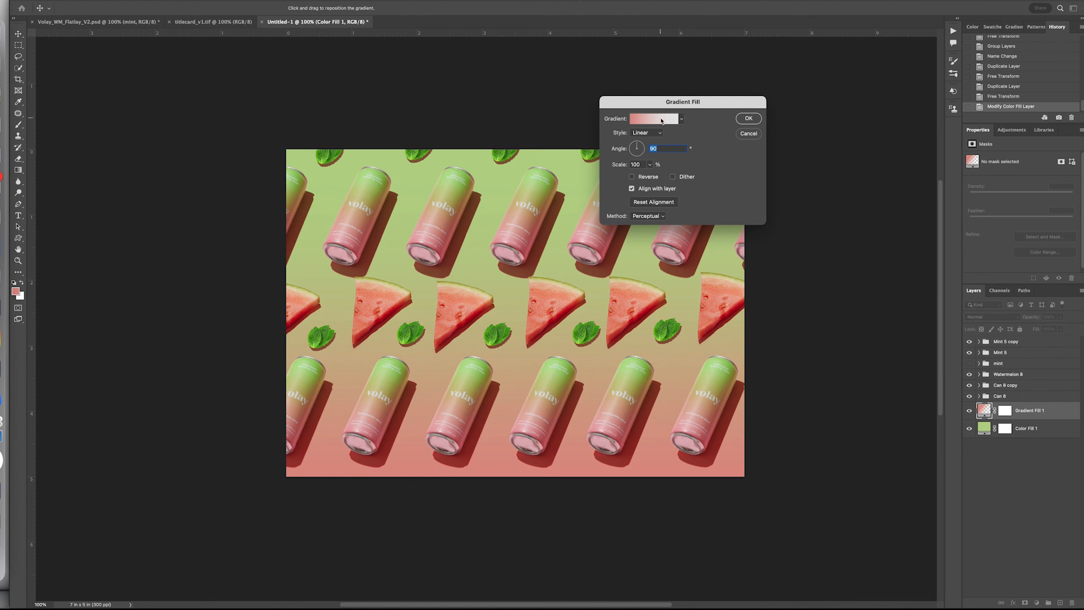
pyautogui.click(651, 119)
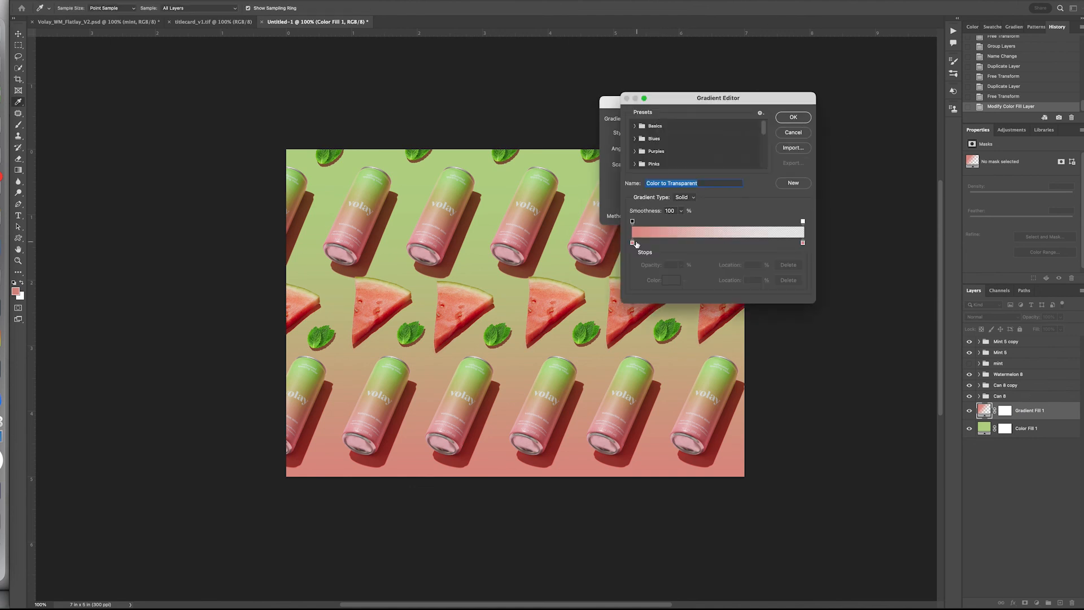
pyautogui.click(634, 126)
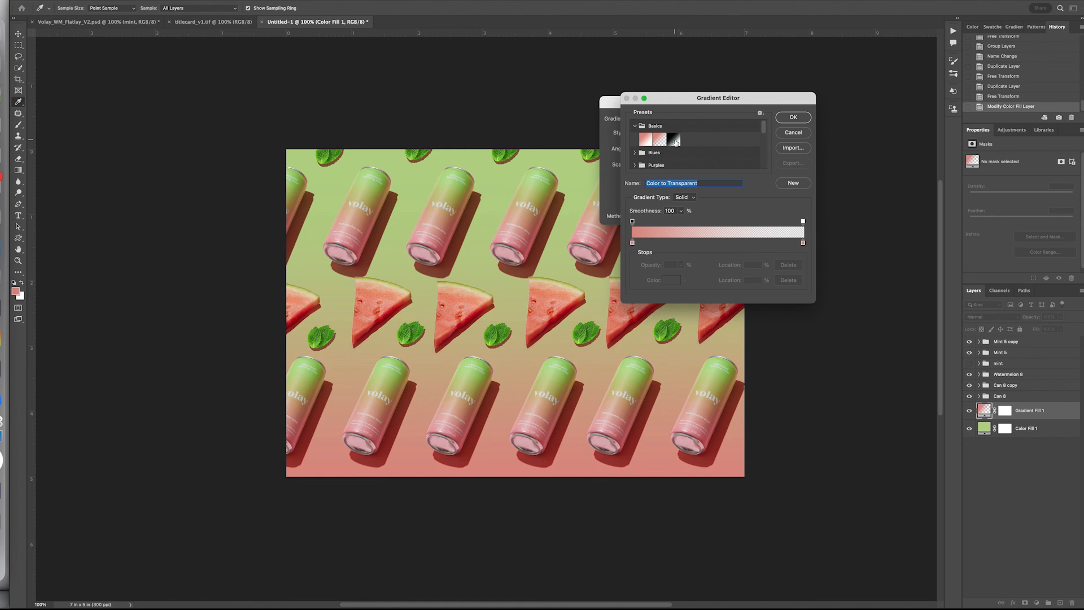
pyautogui.click(674, 140)
# Set the gradient's start color stop to the pinkish red #b65a60, sampled from the lower part of a can
pyautogui.click(632, 242)
pyautogui.click(671, 280)
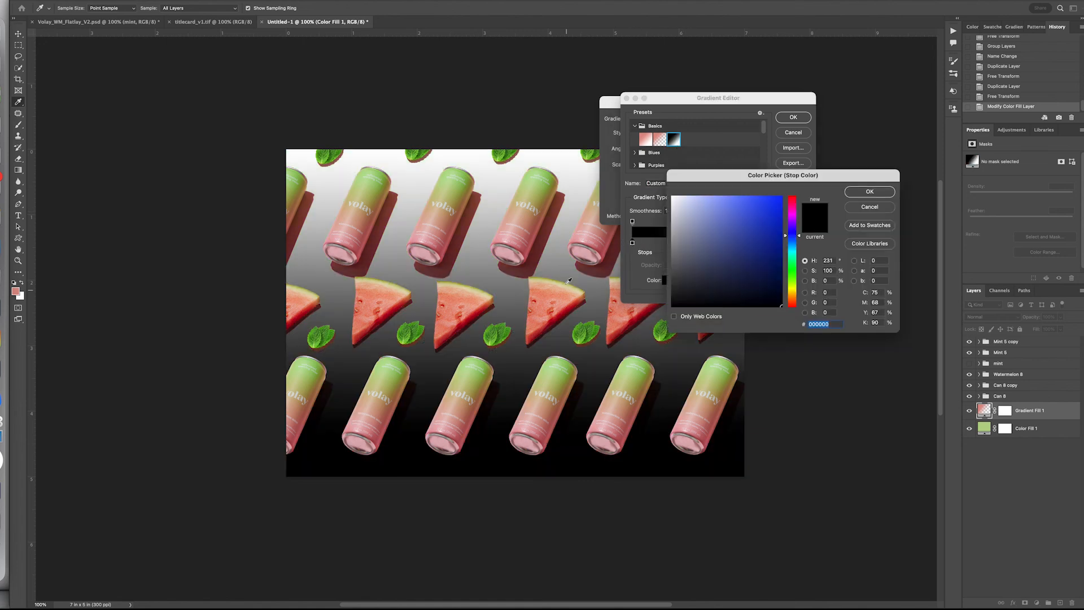
pyautogui.click(529, 242)
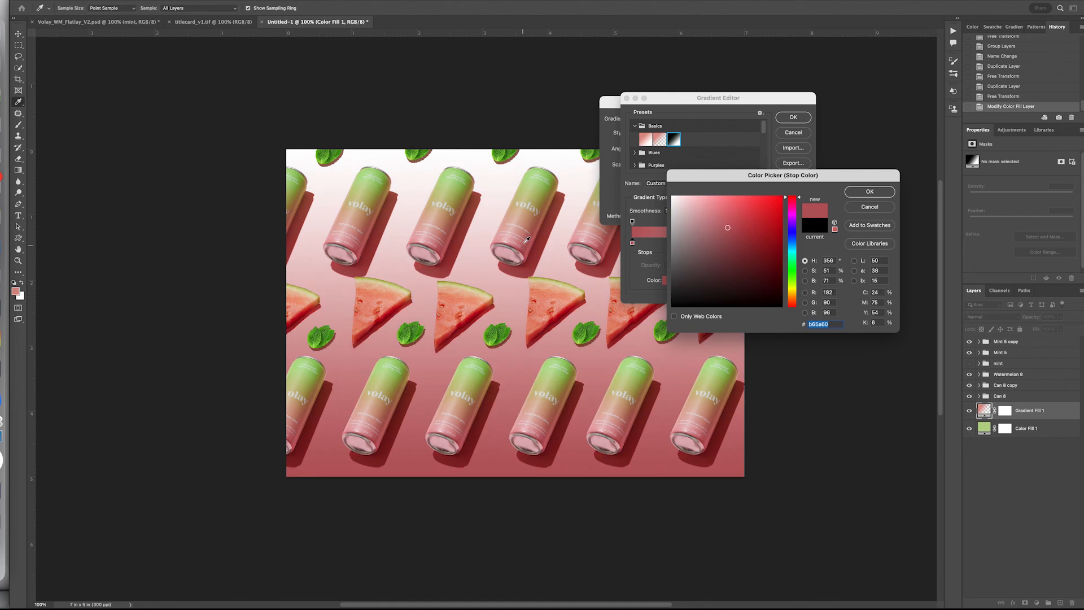
pyautogui.click(870, 192)
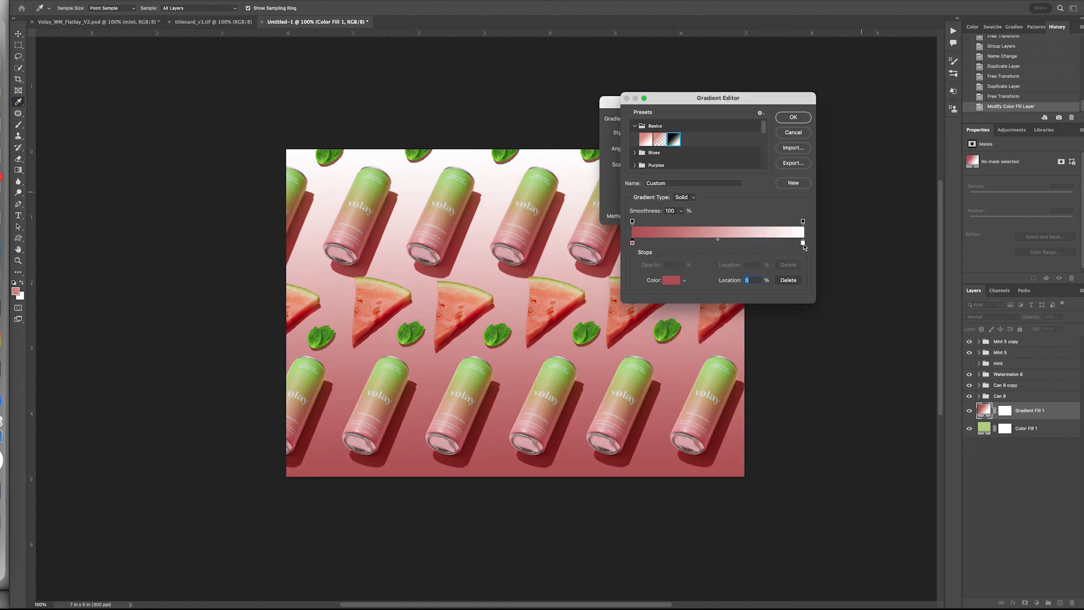
# Set the gradient's end color stop to the light green sampled from a can and apply the gradient fill
pyautogui.click(803, 244)
pyautogui.click(635, 376)
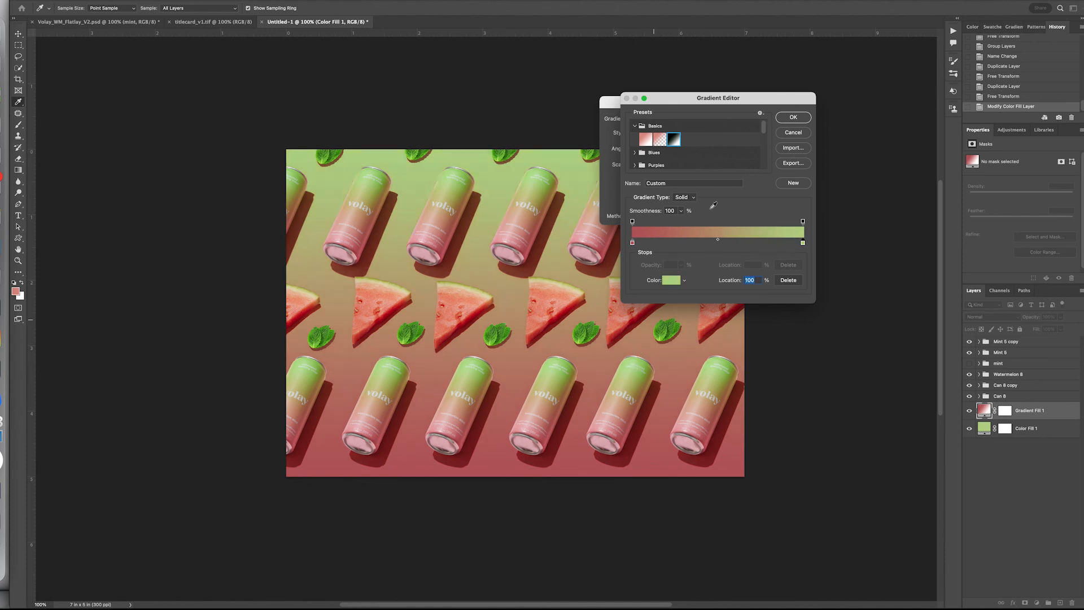
pyautogui.click(791, 117)
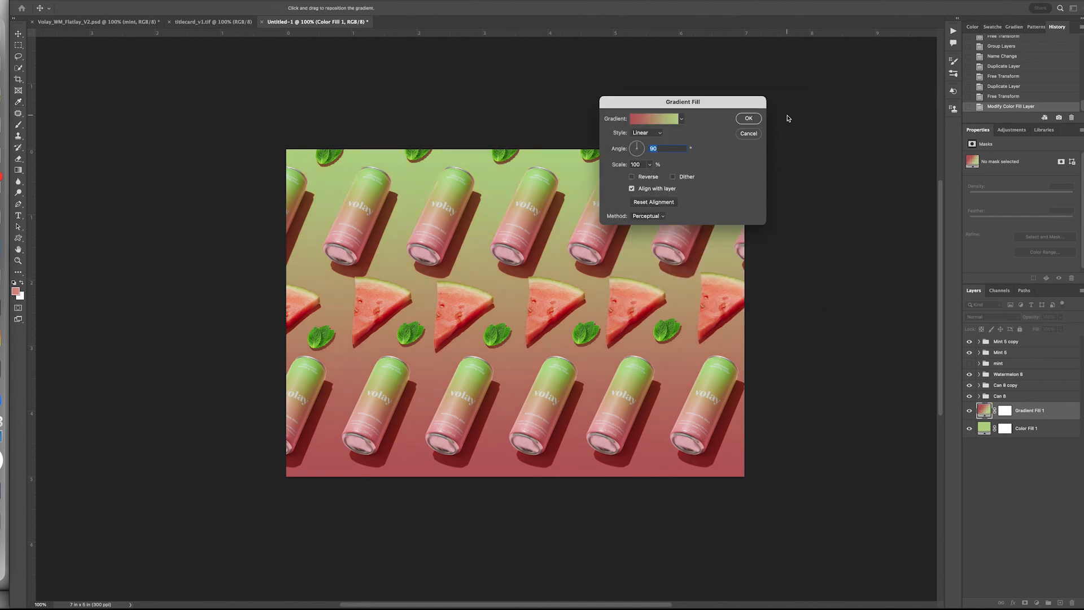
pyautogui.click(746, 121)
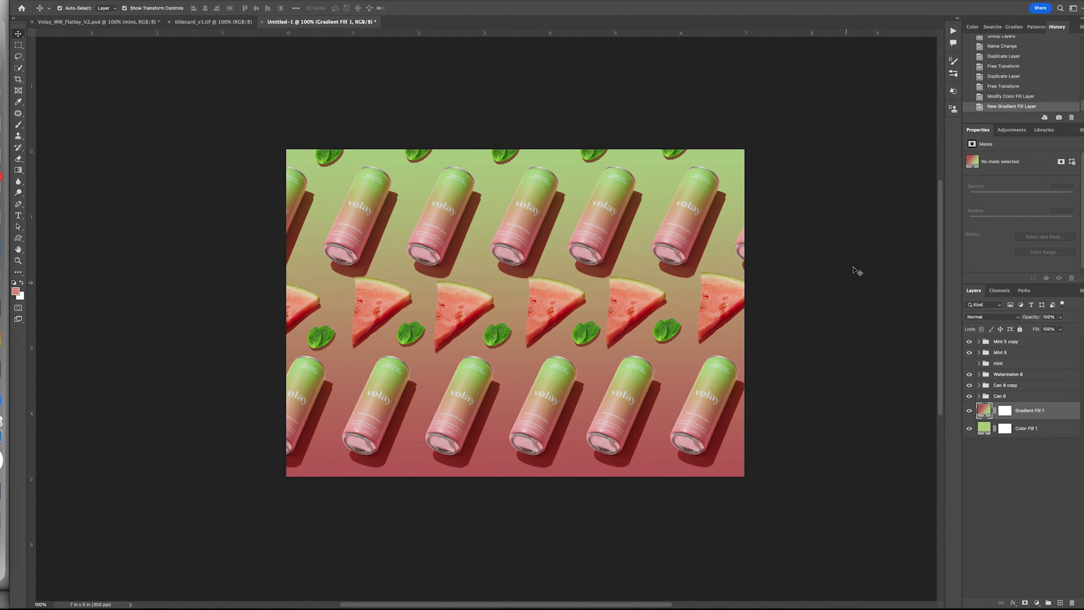